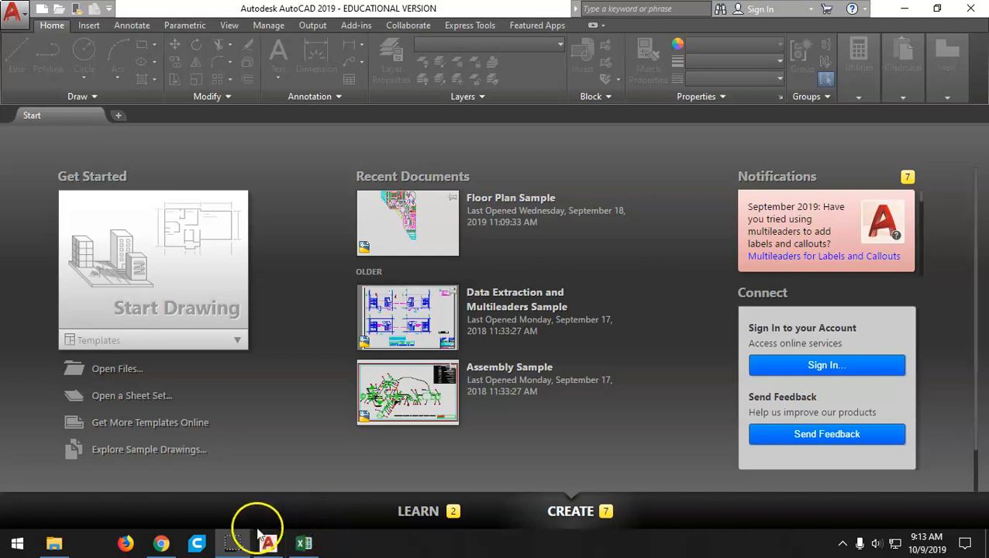
Step: Start a new drawing and change the display color scheme to Light in the program options
{"action": "left_click", "coordinate": [170, 266]}
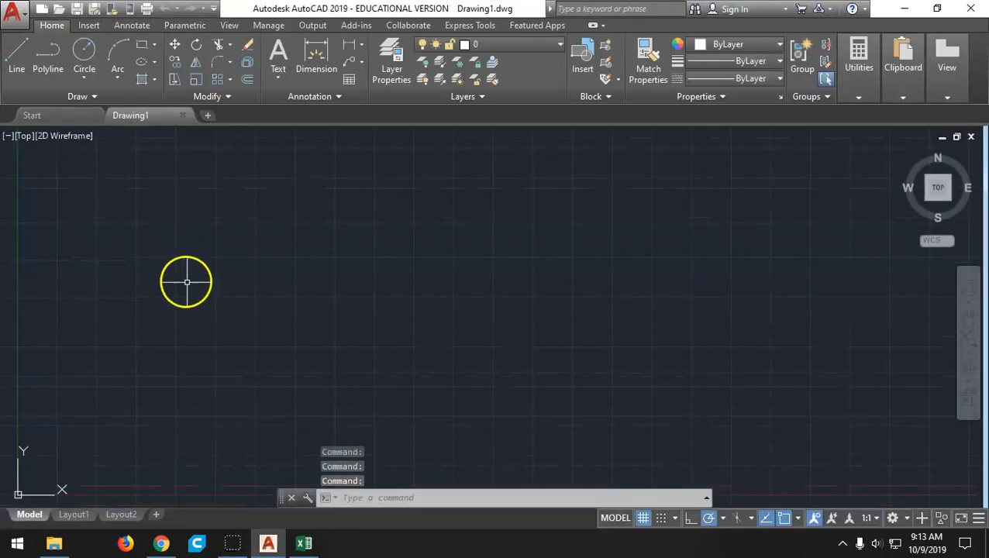
{"action": "left_click", "coordinate": [18, 12]}
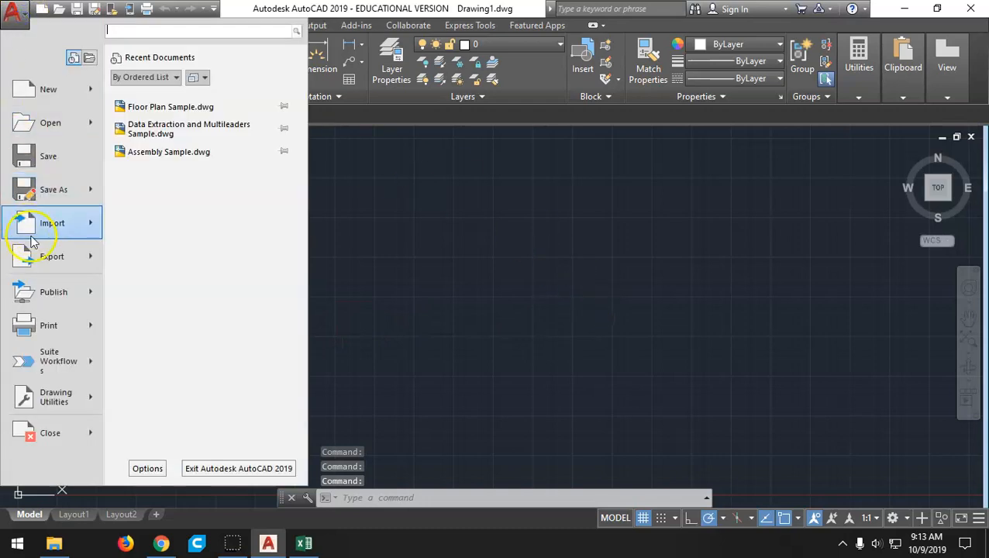
{"action": "left_click", "coordinate": [147, 469]}
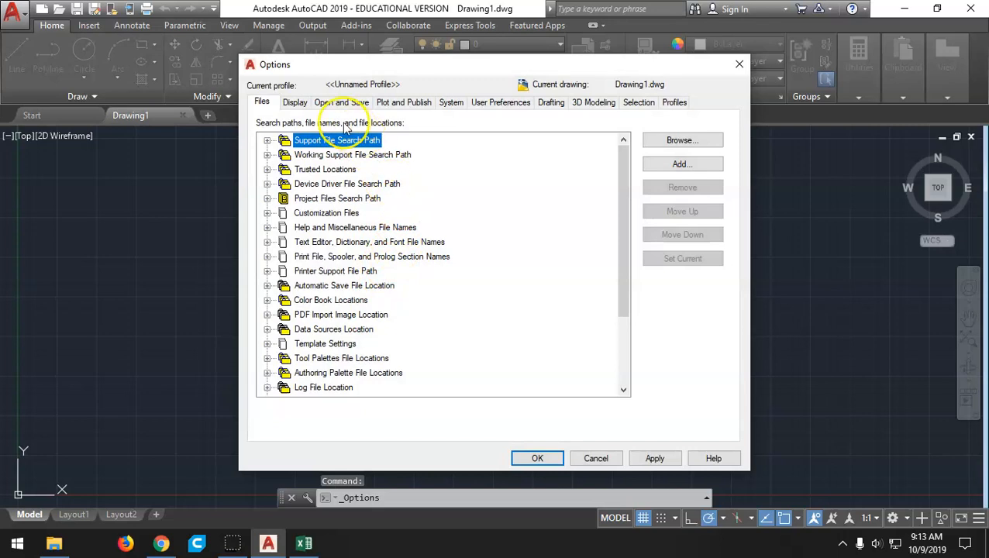
{"action": "left_click", "coordinate": [295, 102]}
{"action": "left_click", "coordinate": [357, 138]}
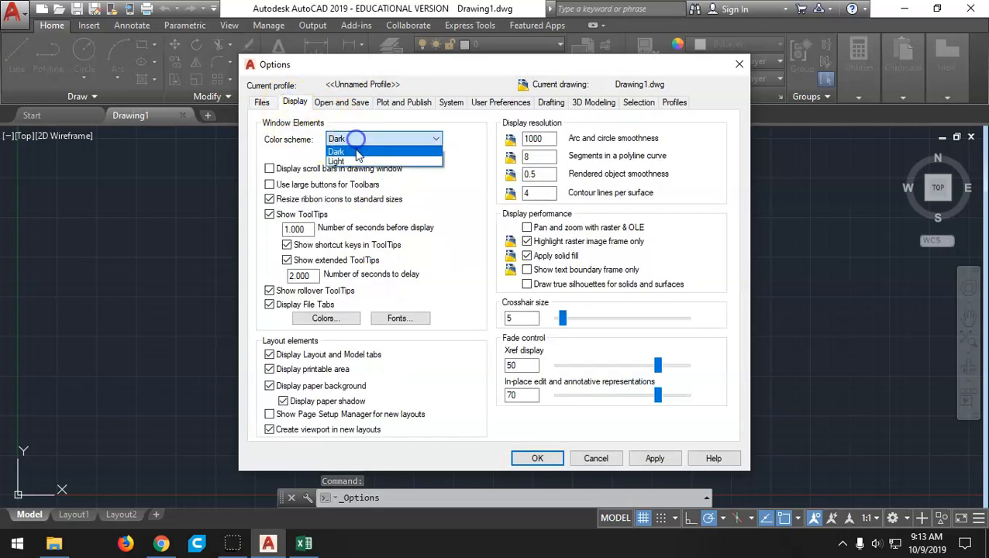
{"action": "left_click", "coordinate": [352, 162]}
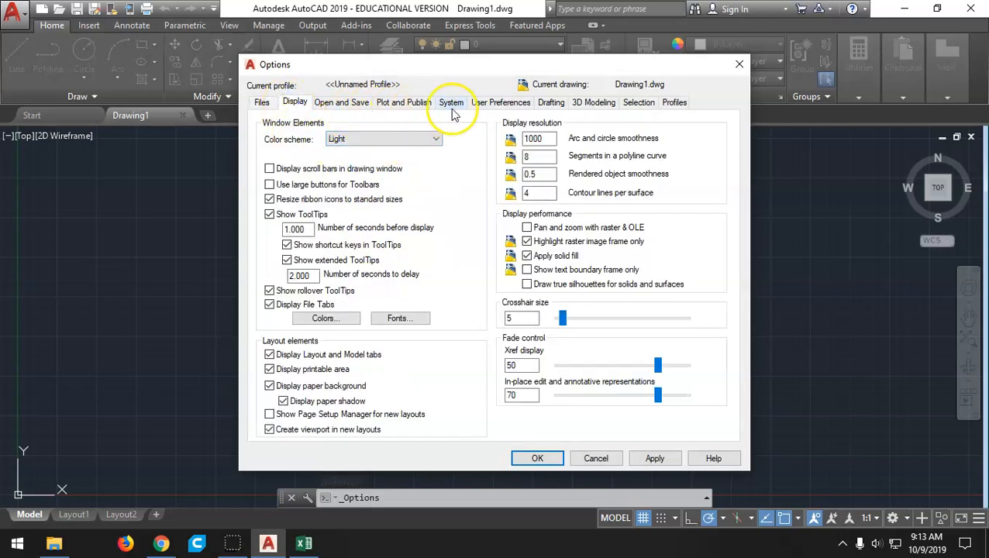
Step: Adjust the right-click customization in the user preferences and apply it
{"action": "left_click", "coordinate": [458, 109]}
{"action": "left_click", "coordinate": [496, 103]}
{"action": "left_click", "coordinate": [346, 181]}
{"action": "left_click", "coordinate": [375, 138]}
{"action": "left_click", "coordinate": [474, 411]}
Step: Turn off the ViewCube for 2D Wireframe and all other visual styles, disable press and drag for Lasso, and apply the options
{"action": "left_click", "coordinate": [602, 104]}
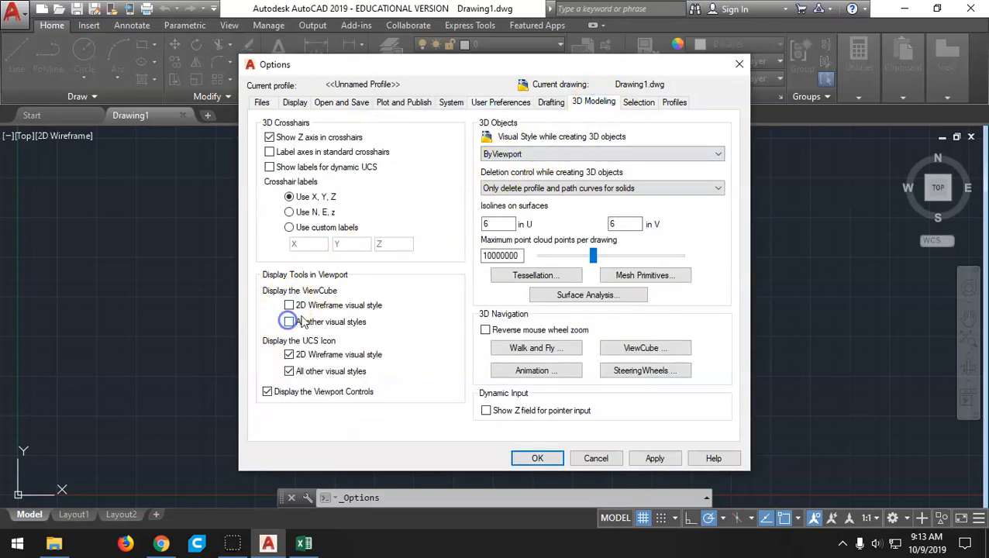
{"action": "left_click", "coordinate": [639, 102]}
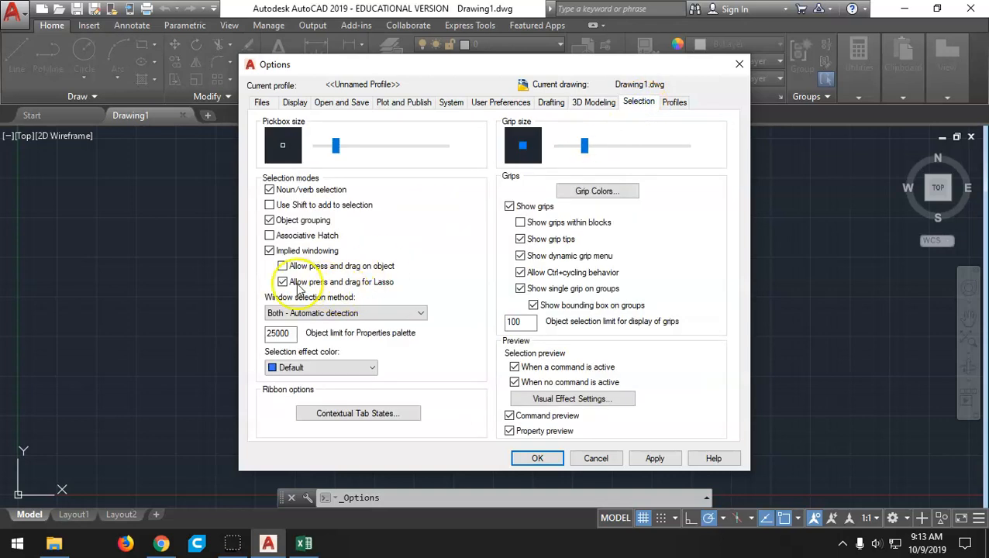
{"action": "left_click", "coordinate": [651, 459]}
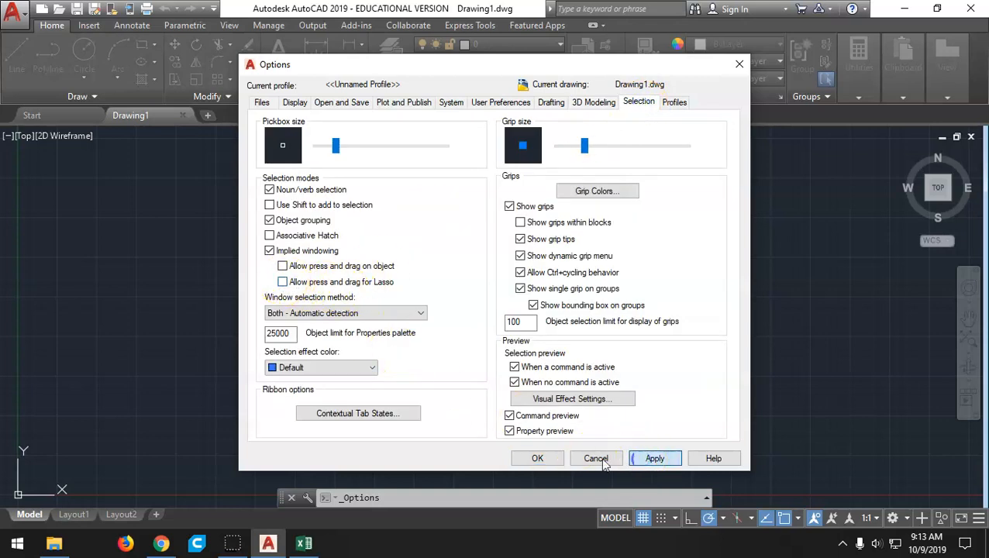
{"action": "left_click", "coordinate": [534, 459]}
Step: Move the floating command line up to the upper edge of the drawing area
{"action": "mouse_move", "coordinate": [281, 498]}
{"action": "left_mouse_down"}
{"action": "mouse_move", "coordinate": [315, 229]}
{"action": "mouse_move", "coordinate": [271, 142]}
{"action": "left_mouse_up"}
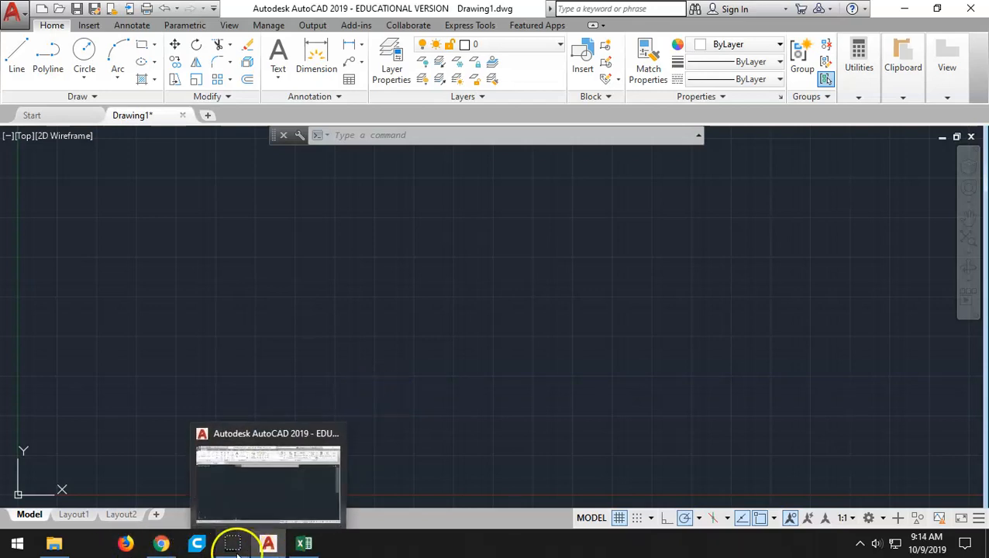
Step: Switch to Chrome, download PS-A-Blank.dwg from the AA Layers Assignment page, and open it in AutoCAD
{"action": "left_click", "coordinate": [161, 544]}
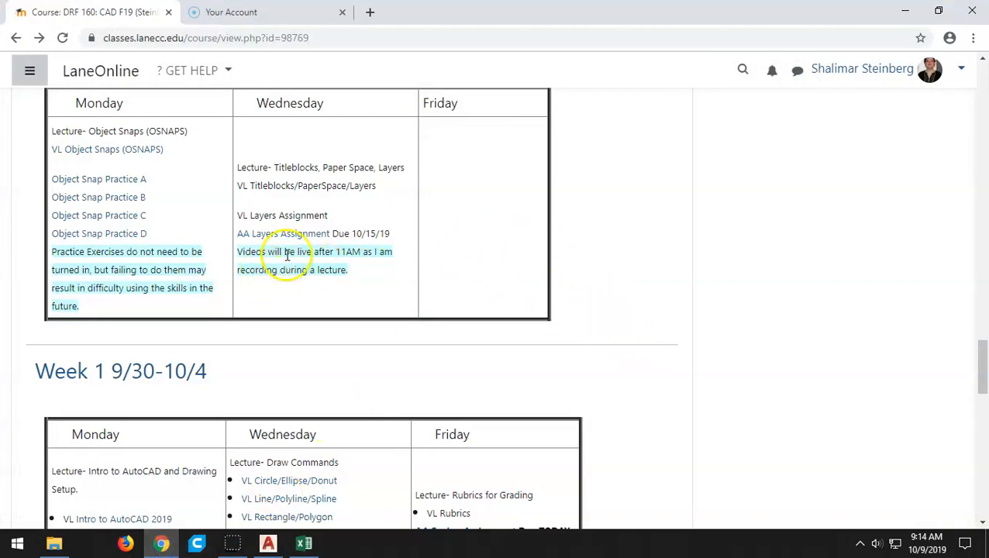
{"action": "left_click", "coordinate": [301, 233]}
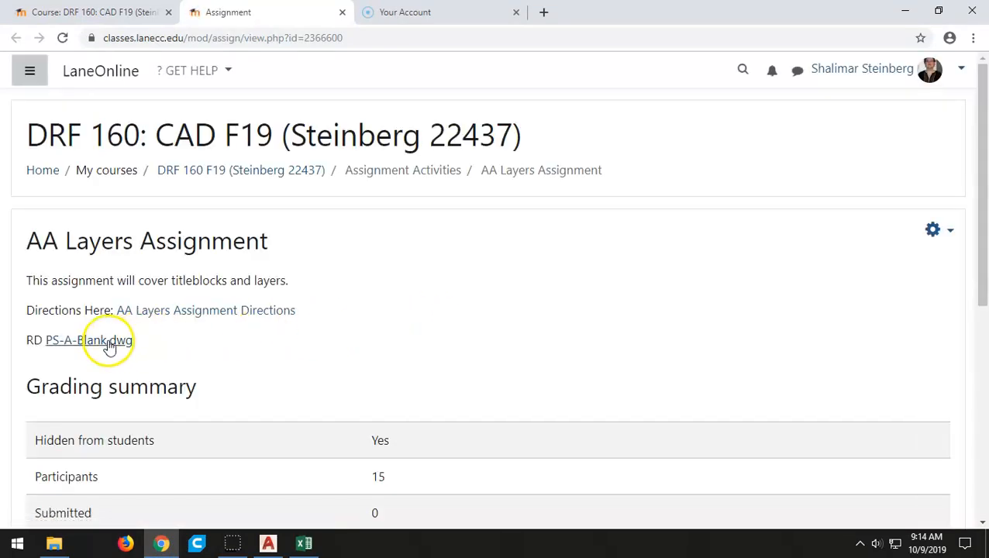
{"action": "left_click", "coordinate": [96, 341]}
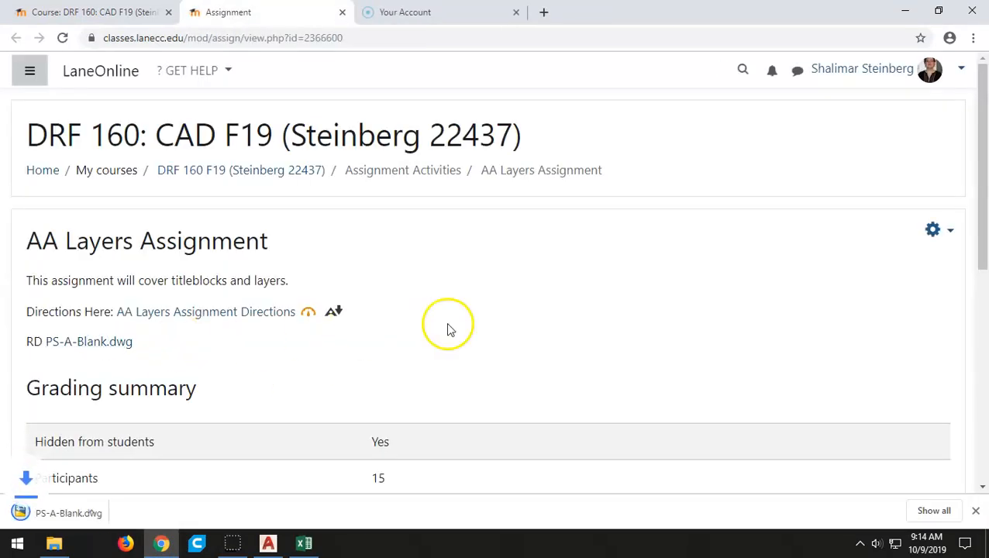
{"action": "left_click", "coordinate": [73, 515]}
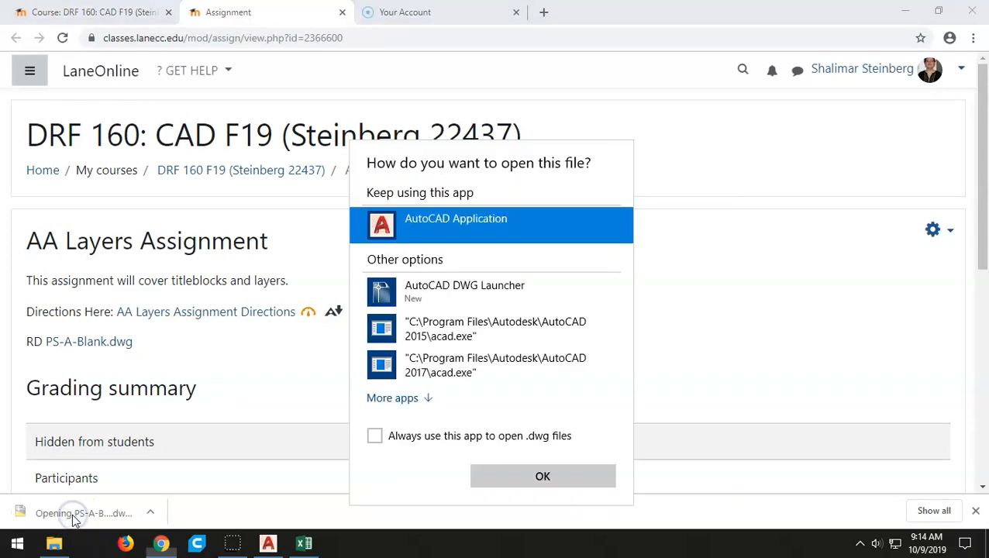
{"action": "left_click", "coordinate": [534, 474]}
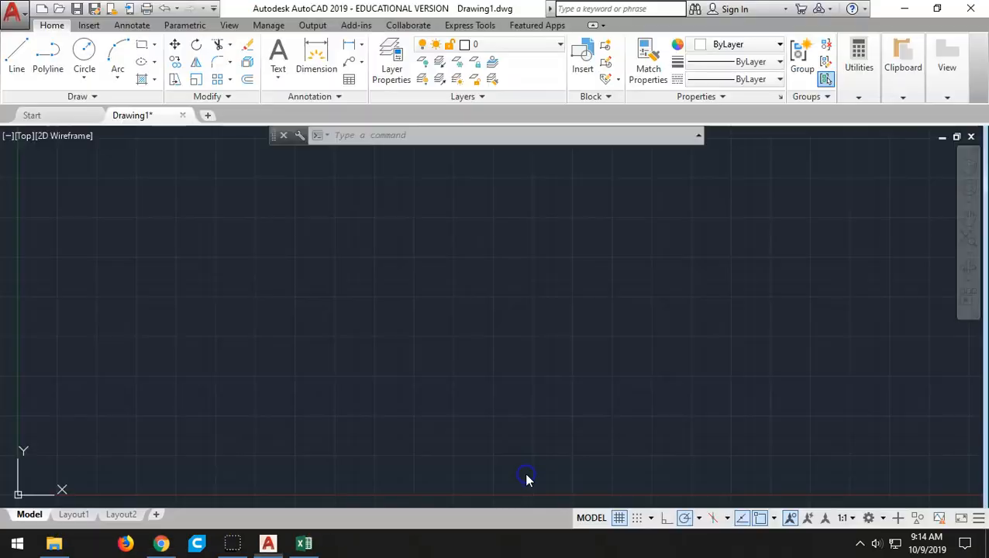
{"action": "left_click", "coordinate": [578, 308]}
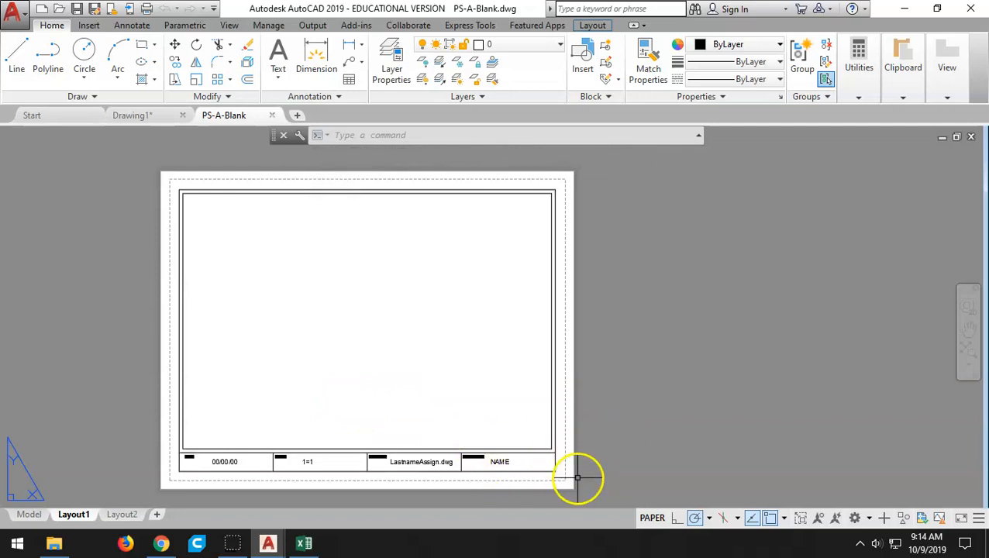
Step: Look over the title block sheet in Layout1, the model space, and the Layout2 sheet
{"action": "middle_click", "coordinate": [398, 273]}
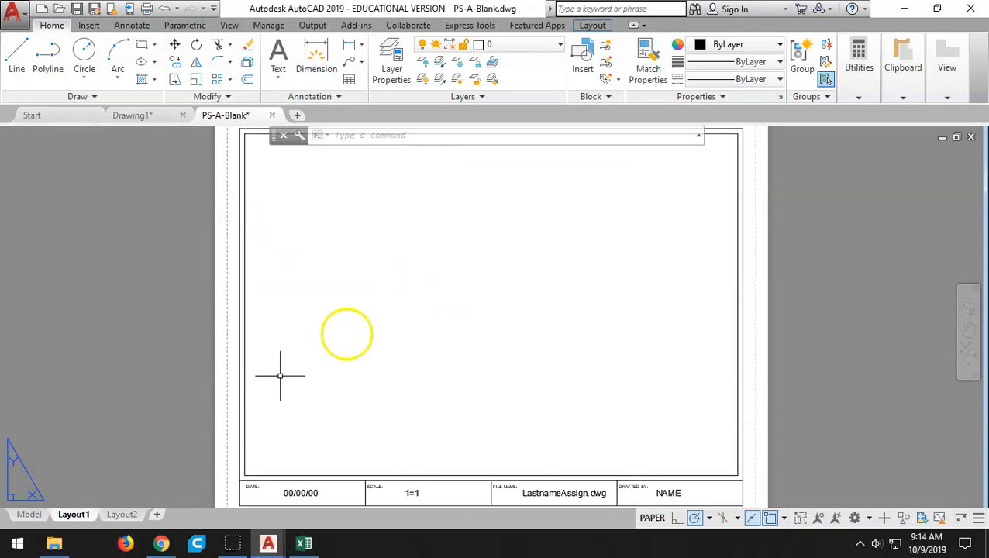
{"action": "left_click", "coordinate": [29, 515]}
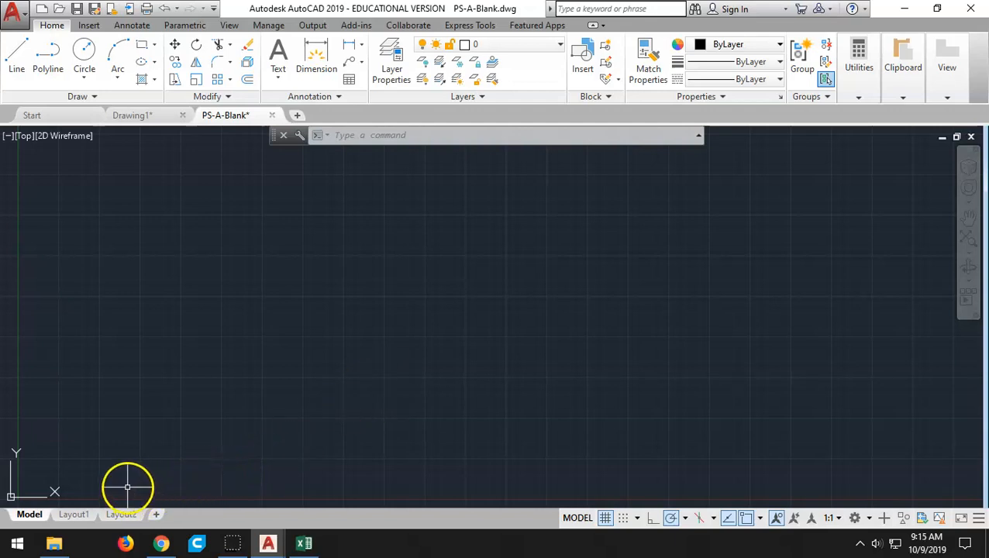
{"action": "mouse_move", "coordinate": [75, 515]}
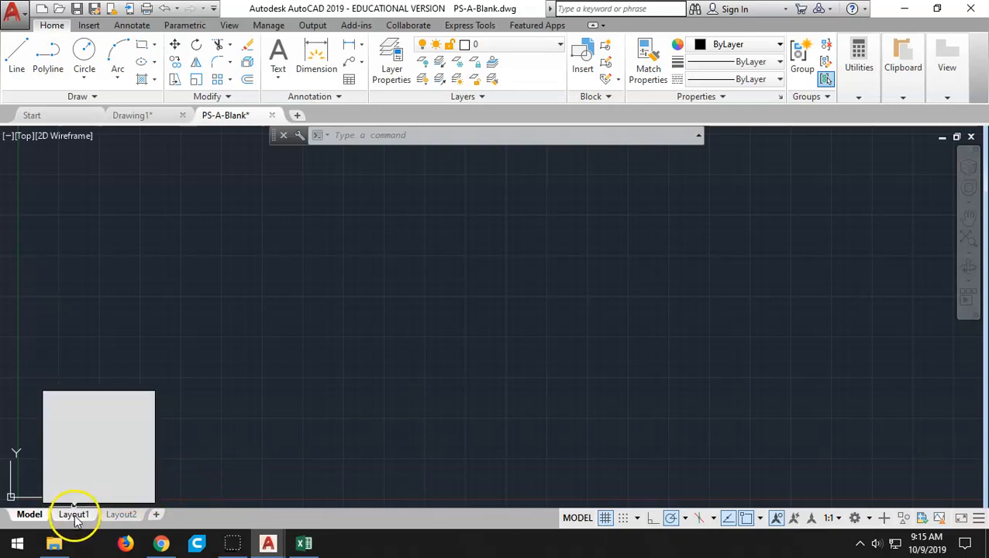
{"action": "left_click", "coordinate": [120, 515]}
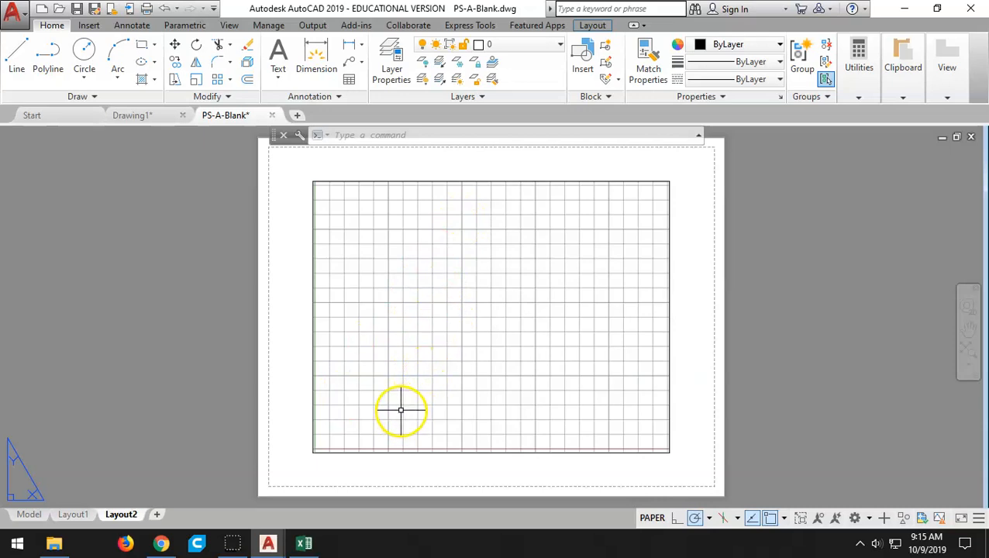
Step: Return to model space and draw a freely sized circle
{"action": "left_click", "coordinate": [28, 514]}
{"action": "left_click", "coordinate": [84, 51]}
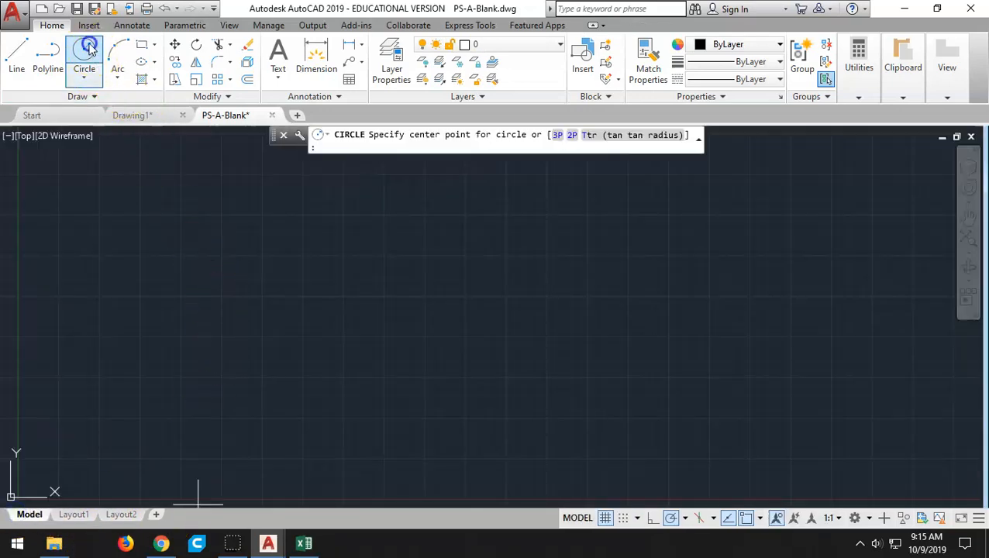
{"action": "left_click", "coordinate": [331, 288]}
{"action": "left_click", "coordinate": [430, 336]}
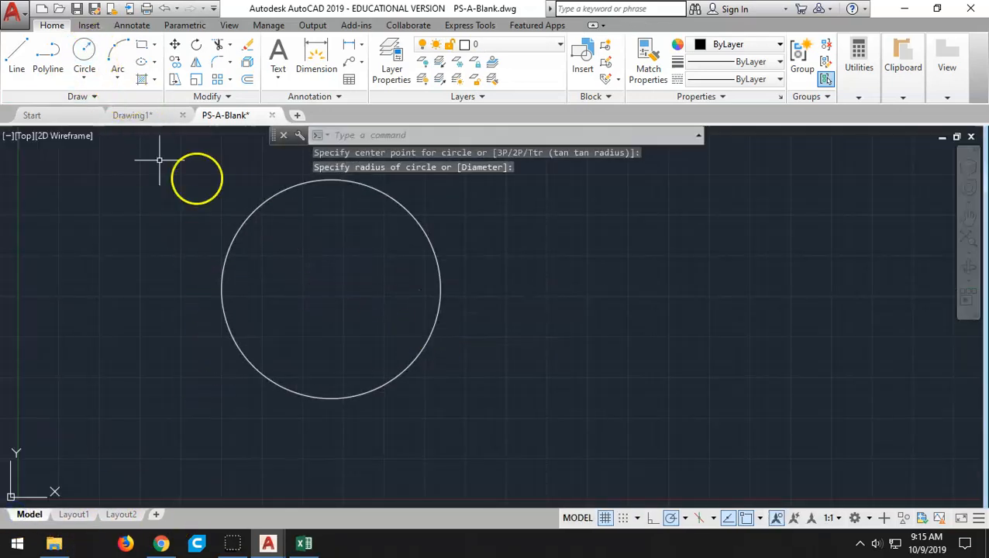
Step: Draw a closed triangle of lines that starts inside the circle and extends beyond its lower-right side
{"action": "left_click", "coordinate": [16, 51]}
{"action": "left_click", "coordinate": [348, 316]}
{"action": "left_click", "coordinate": [543, 339]}
{"action": "left_click", "coordinate": [461, 443]}
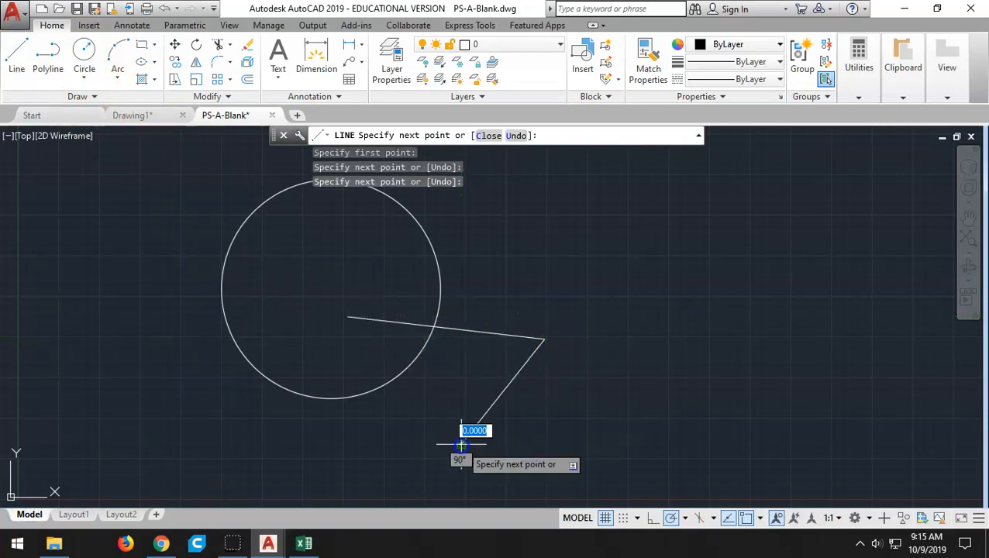
{"action": "left_click", "coordinate": [348, 316]}
{"action": "key", "text": "Return"}
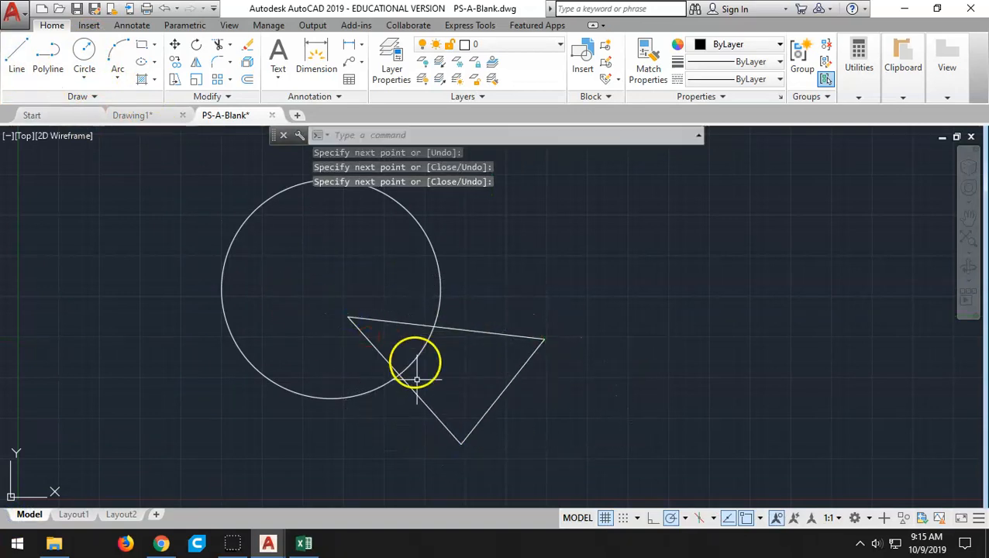
Step: Activate the viewport in Layout2 and fit the circle and triangle to its extents
{"action": "left_click", "coordinate": [130, 517]}
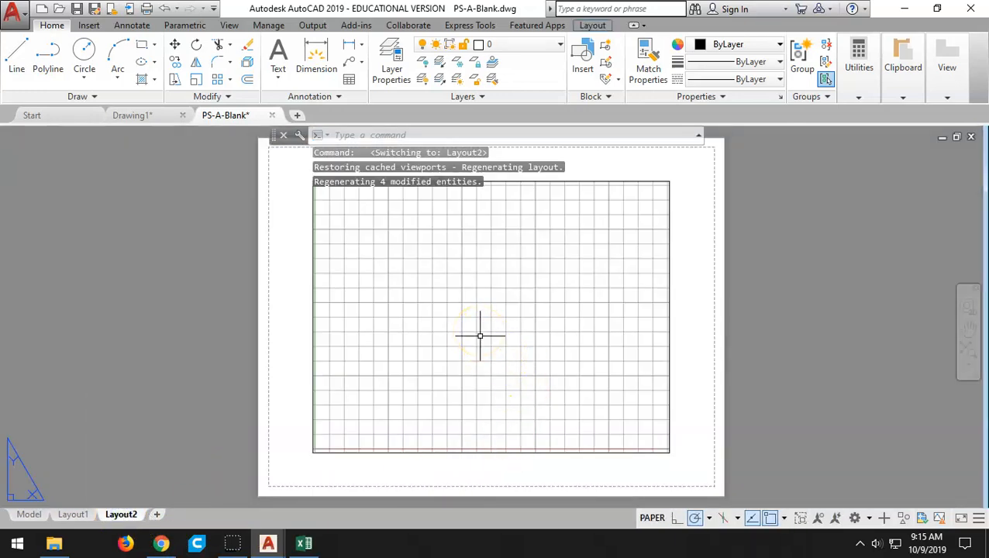
{"action": "left_click", "coordinate": [652, 518]}
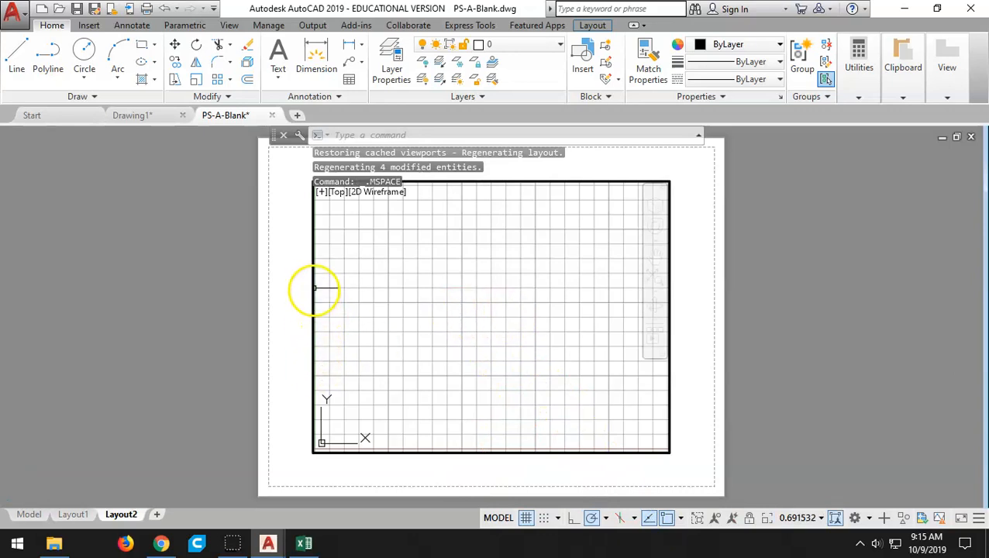
{"action": "middle_click", "coordinate": [468, 303]}
{"action": "middle_click", "coordinate": [469, 303]}
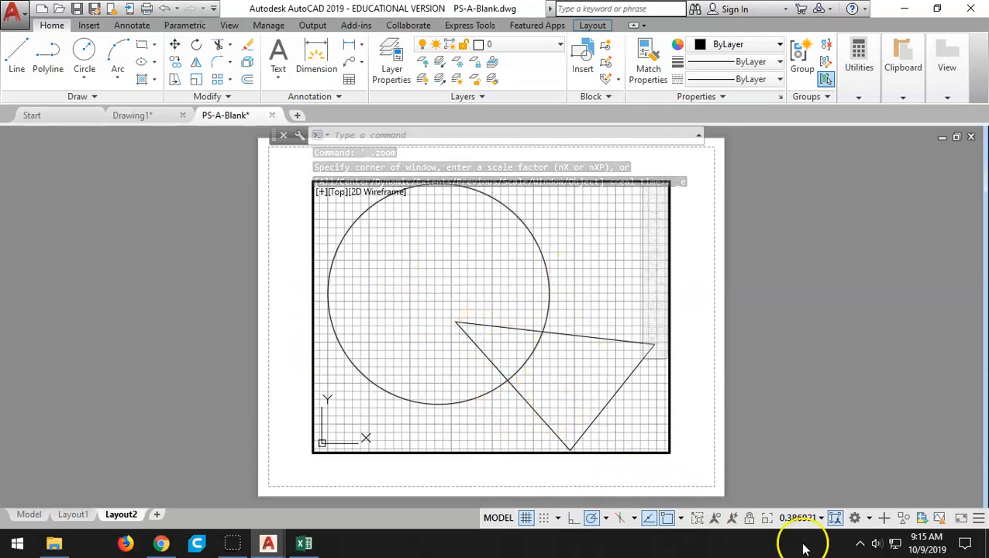
Step: Try a 1:2 scale on the Layout2 viewport and settle on 1:4
{"action": "left_click", "coordinate": [820, 517]}
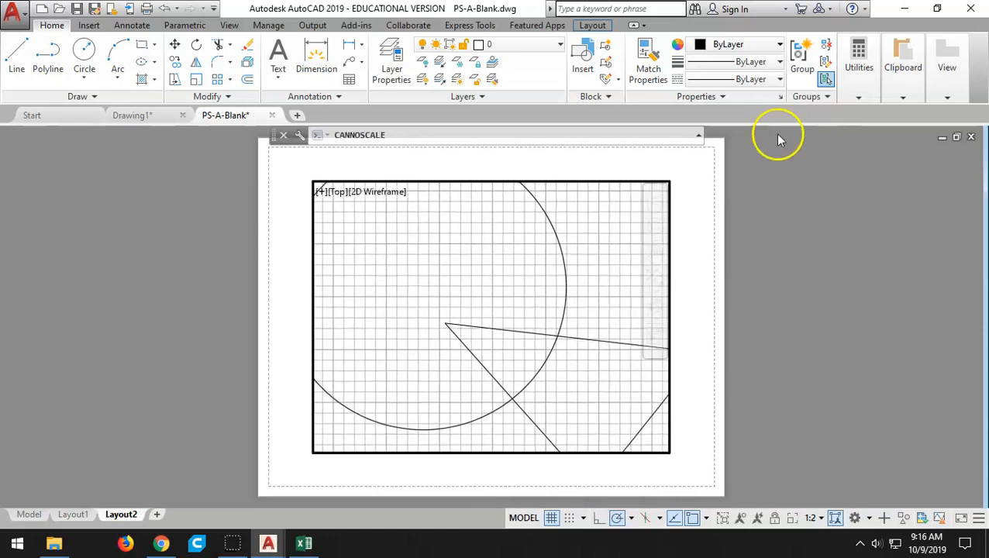
{"action": "left_click", "coordinate": [822, 519]}
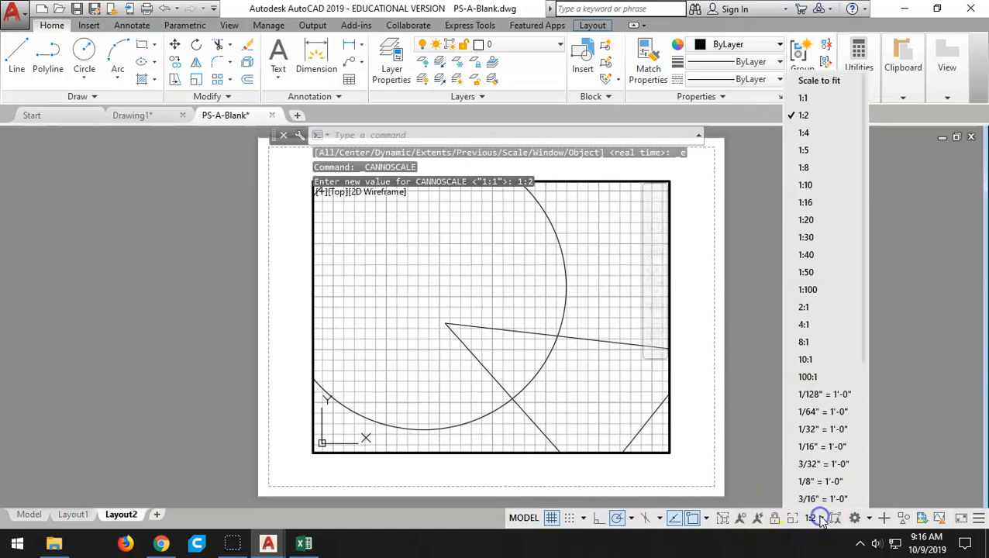
{"action": "left_click", "coordinate": [814, 138]}
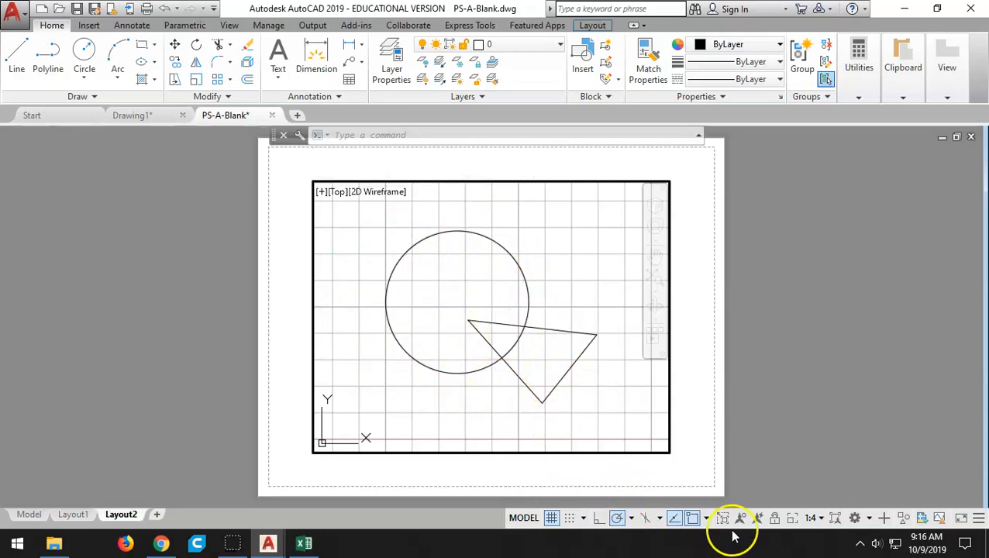
Step: Activate the title block viewport in Layout1 and zoom it to the drawing's extents
{"action": "left_click", "coordinate": [66, 515]}
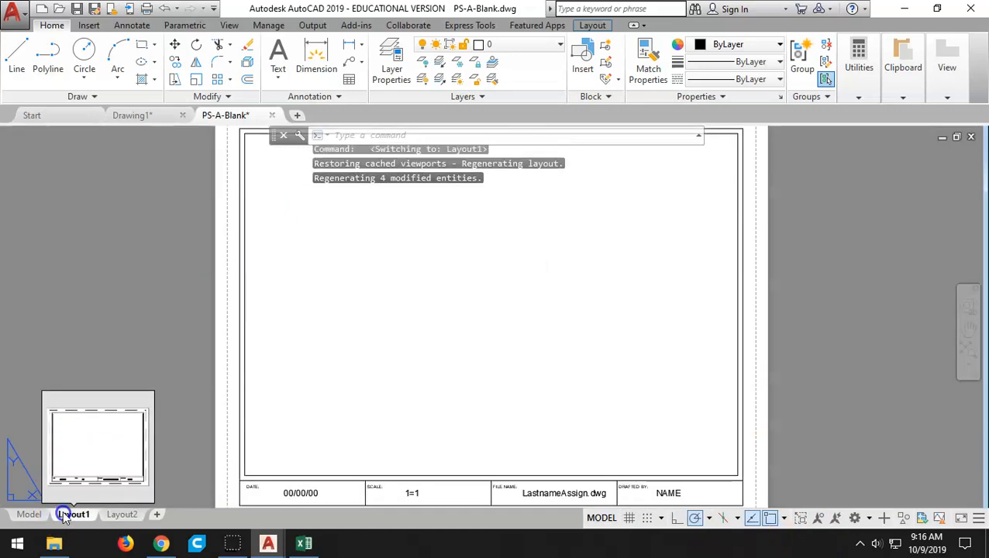
{"action": "double_click", "coordinate": [307, 275]}
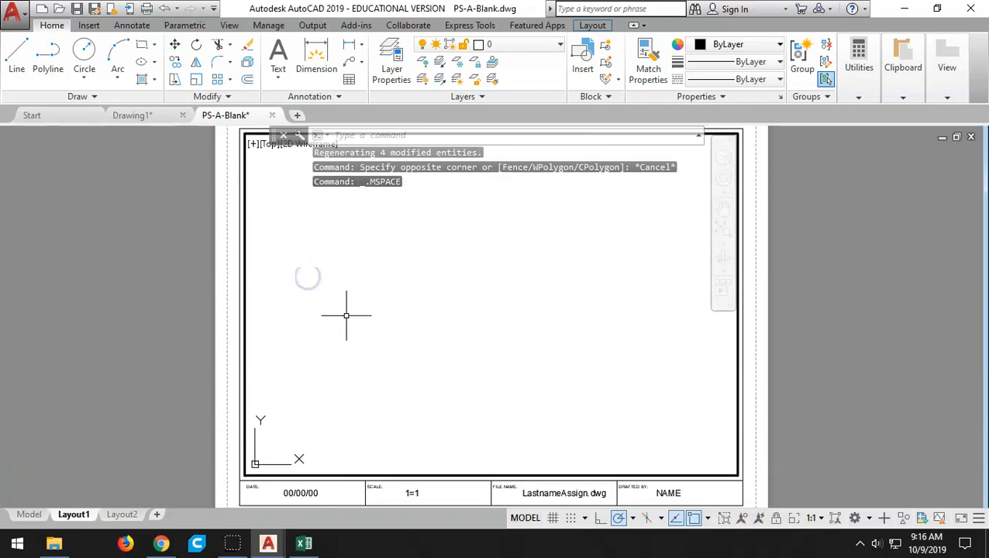
{"action": "middle_click", "coordinate": [457, 316]}
{"action": "middle_click", "coordinate": [458, 315]}
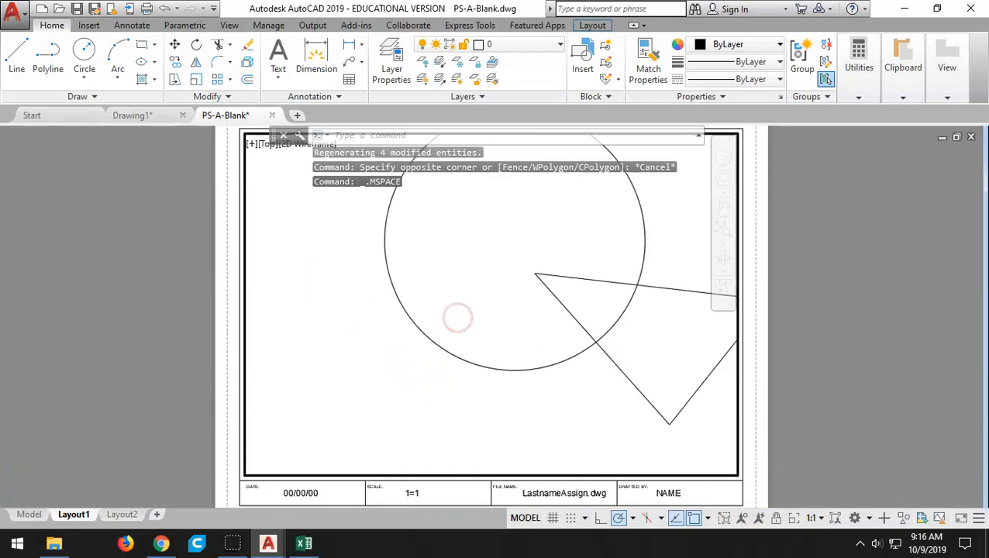
Step: Set the Layout1 viewport scale to 1:4 and return to paper space
{"action": "left_click", "coordinate": [810, 517]}
{"action": "left_click", "coordinate": [784, 133]}
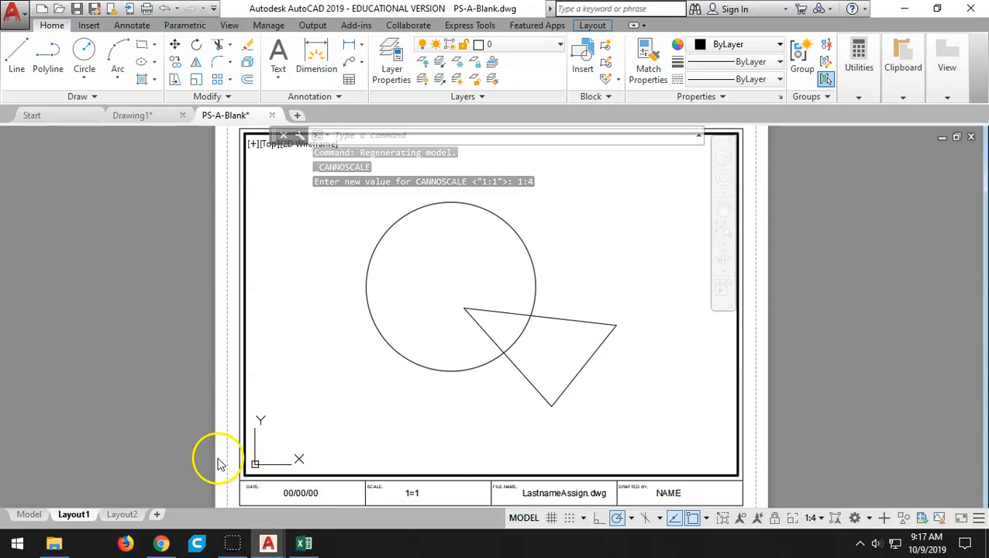
{"action": "left_click", "coordinate": [524, 518]}
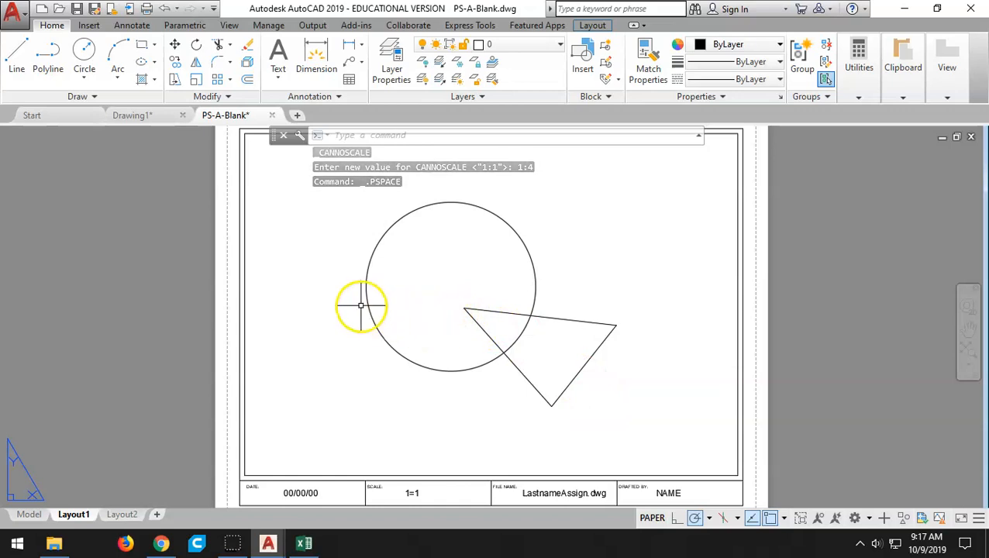
Step: Fill in the title block's date as 10/9/19
{"action": "double_click", "coordinate": [296, 493]}
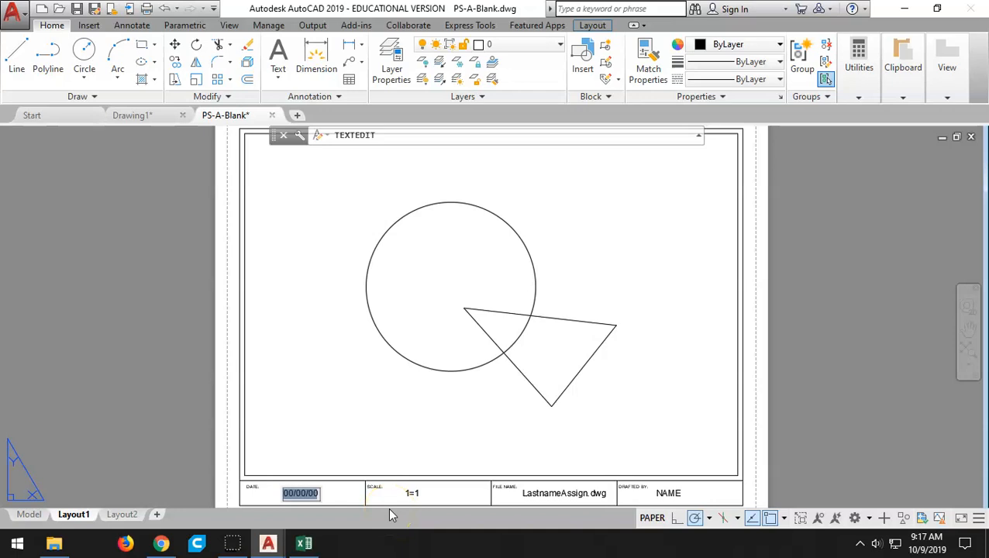
{"action": "type", "text": "1"}
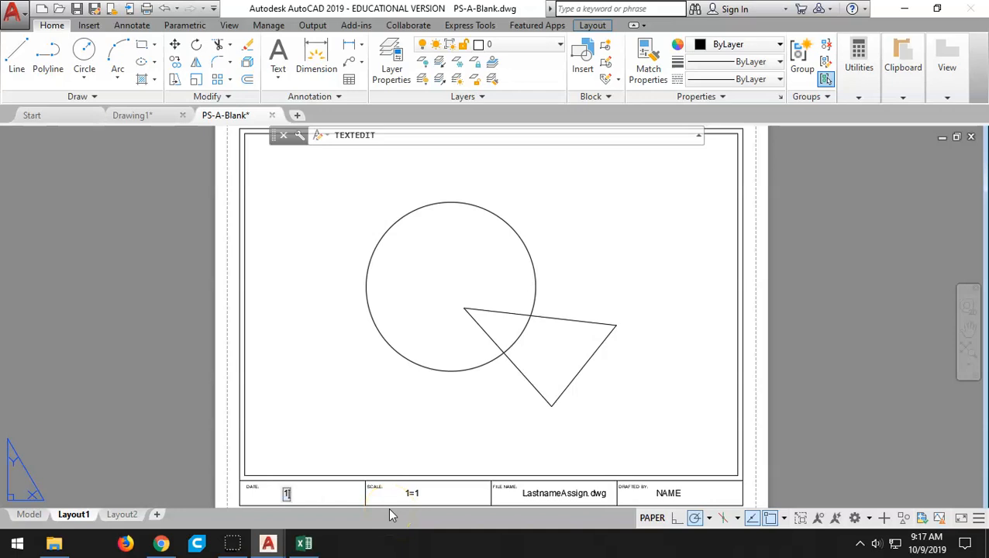
{"action": "type", "text": "0/9/19"}
Step: Change the title block's scale text to 1:4 and finish text editing, leaving the file name and drafter fields as they are
{"action": "left_click", "coordinate": [400, 495]}
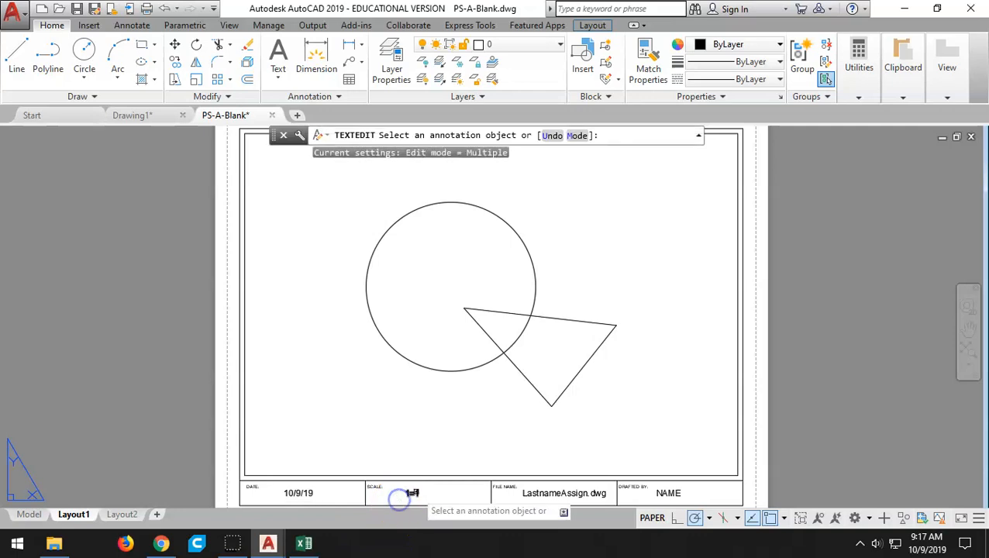
{"action": "left_click", "coordinate": [412, 494]}
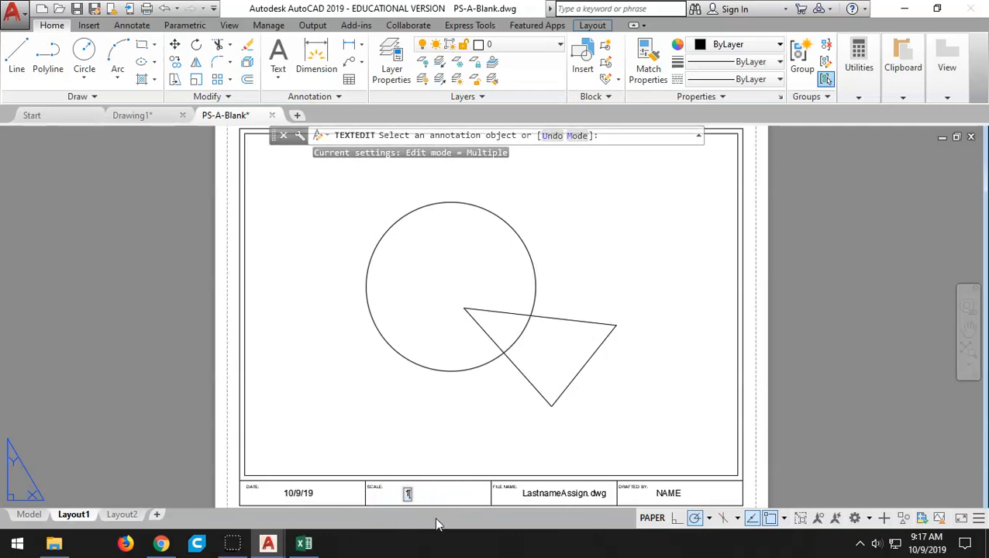
{"action": "type", "text": "1:"}
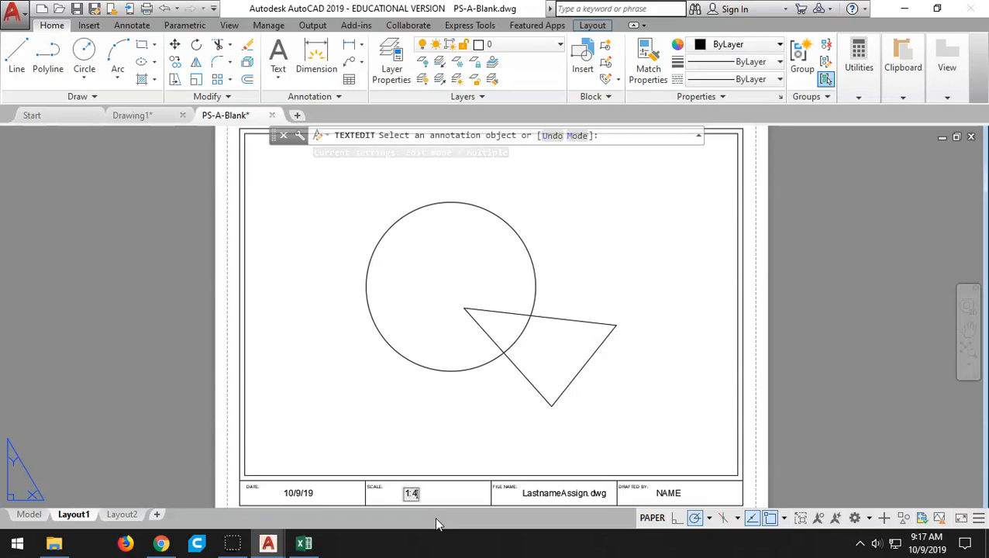
{"action": "type", "text": "4"}
{"action": "left_click", "coordinate": [504, 512]}
{"action": "left_click", "coordinate": [570, 496]}
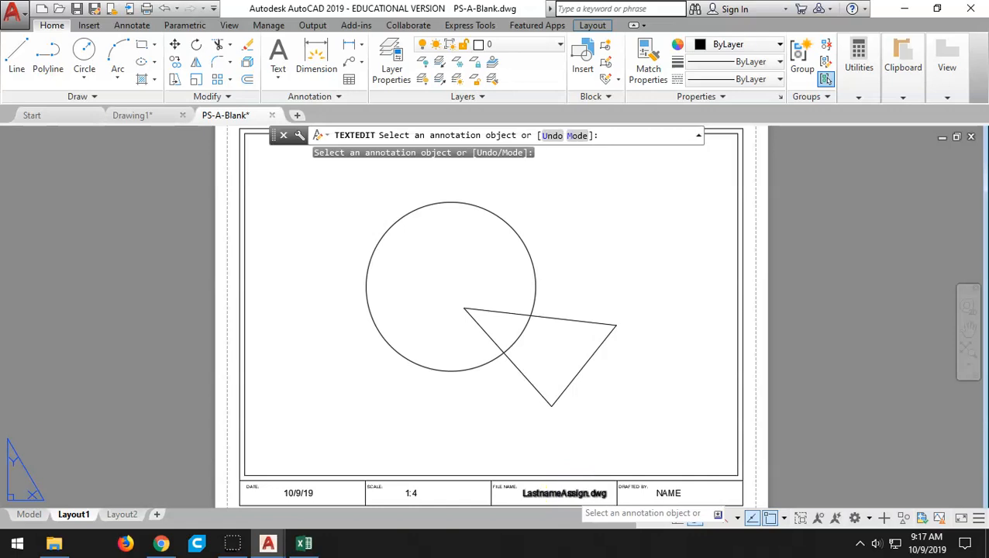
{"action": "left_click", "coordinate": [668, 493]}
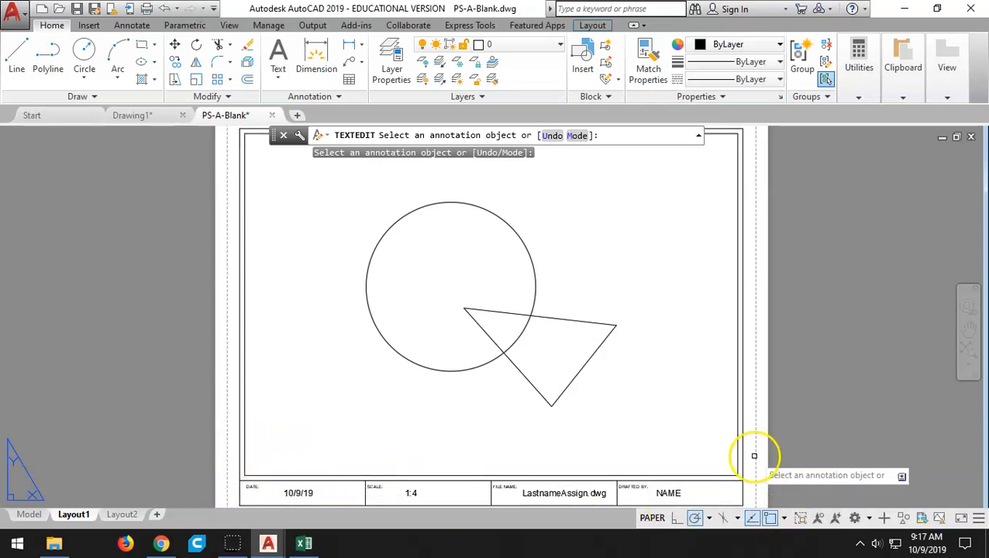
{"action": "key", "text": "Escape"}
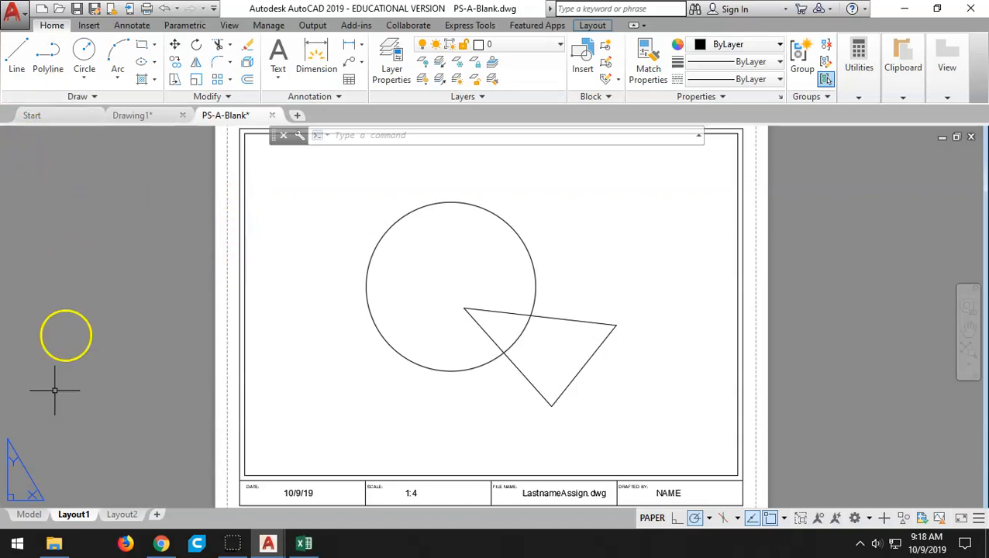
Step: Return to model space and look over the list of available layers
{"action": "left_click", "coordinate": [29, 514]}
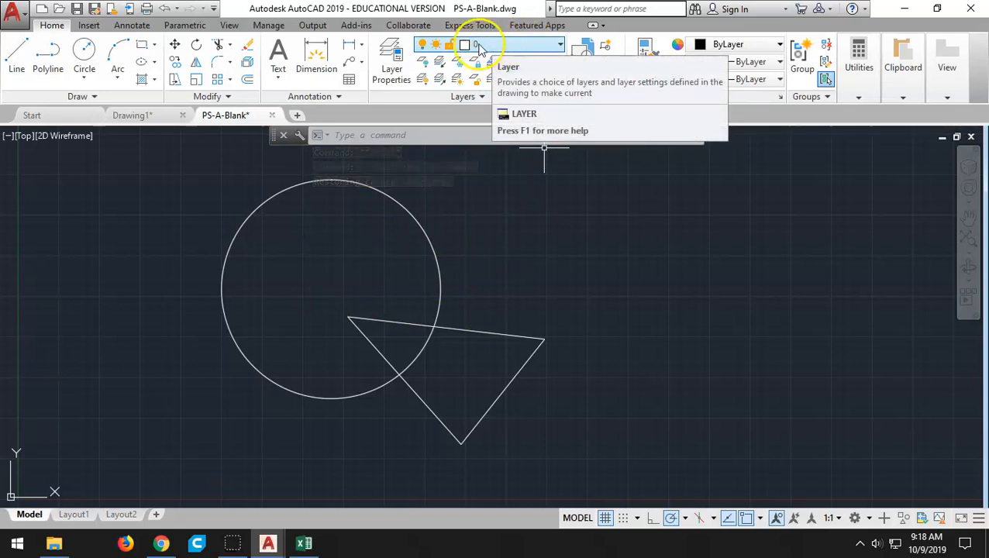
{"action": "left_click", "coordinate": [560, 44]}
{"action": "left_click", "coordinate": [560, 44]}
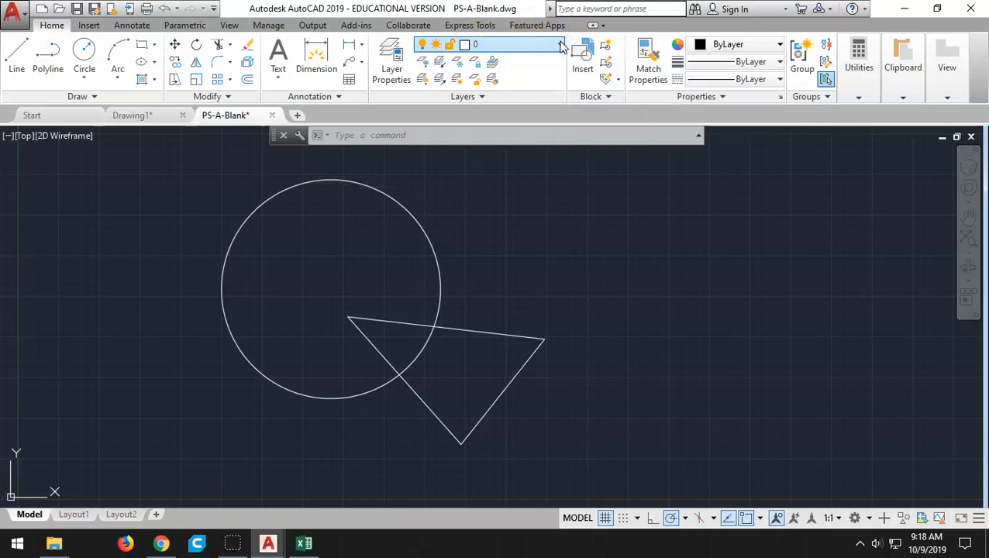
{"action": "left_click", "coordinate": [546, 44]}
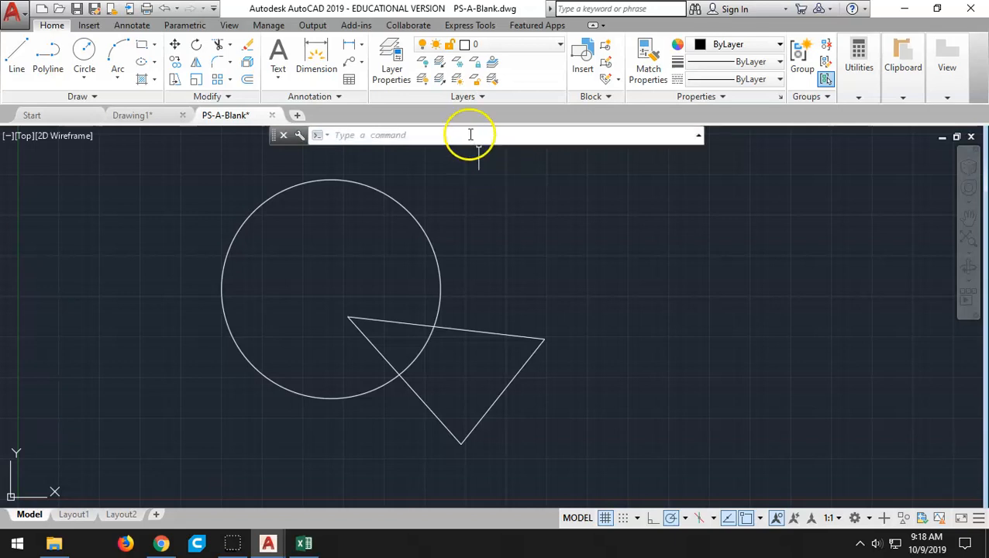
Step: Open the Layer Properties Manager and widen it together with its Status and On columns
{"action": "left_click", "coordinate": [396, 81]}
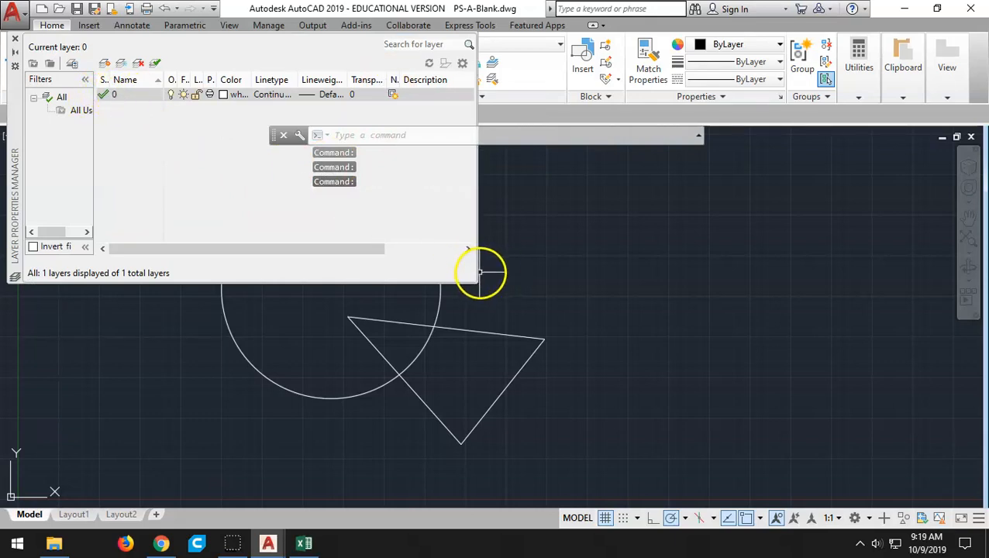
{"action": "left_click_drag", "start_coordinate": [479, 272], "coordinate": [678, 283]}
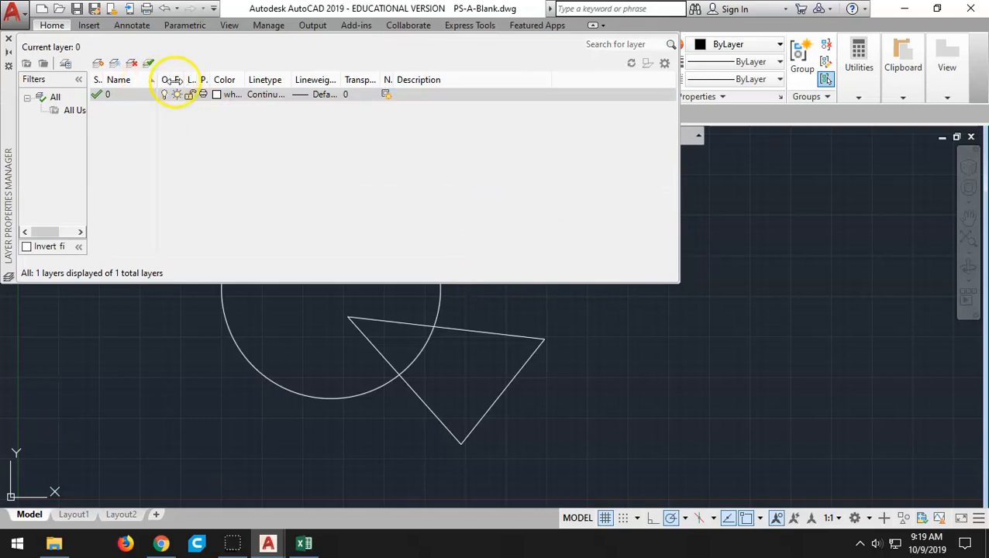
{"action": "left_click", "coordinate": [103, 79]}
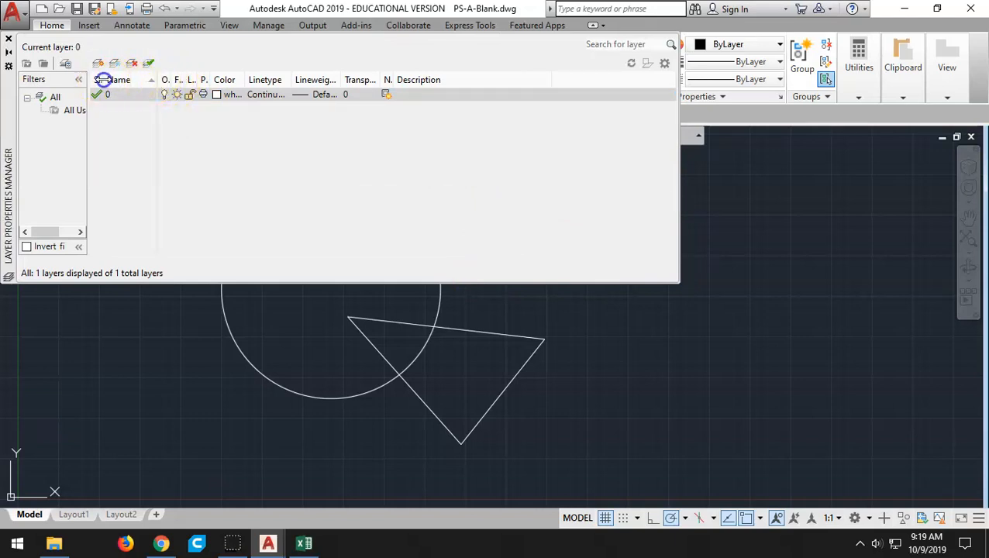
{"action": "left_click_drag", "start_coordinate": [103, 80], "coordinate": [118, 80]}
{"action": "mouse_move", "coordinate": [188, 80]}
{"action": "left_mouse_down"}
{"action": "mouse_move", "coordinate": [210, 79]}
{"action": "mouse_move", "coordinate": [196, 80]}
{"action": "left_mouse_up"}
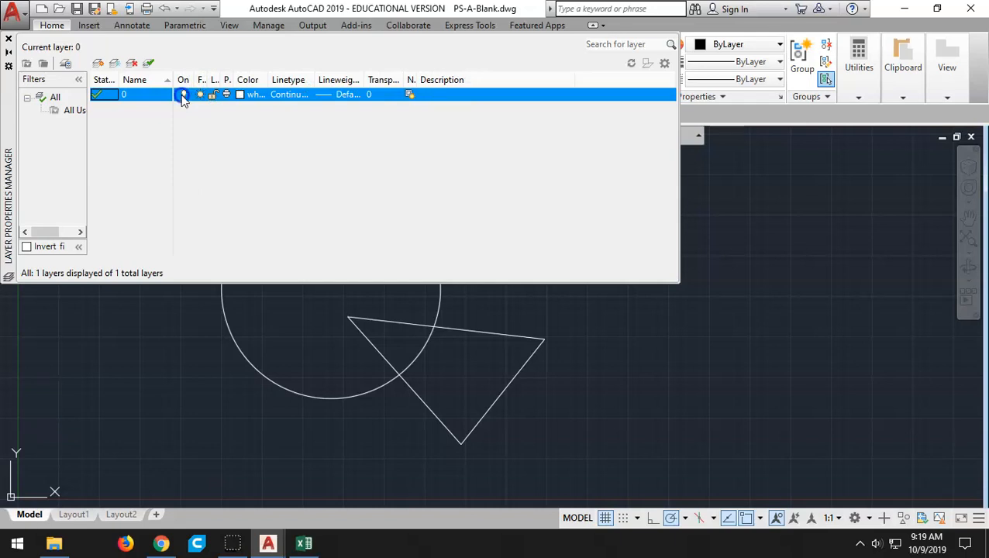
Step: Try turning off layer 0, choosing to keep the current layer on
{"action": "left_click", "coordinate": [183, 95]}
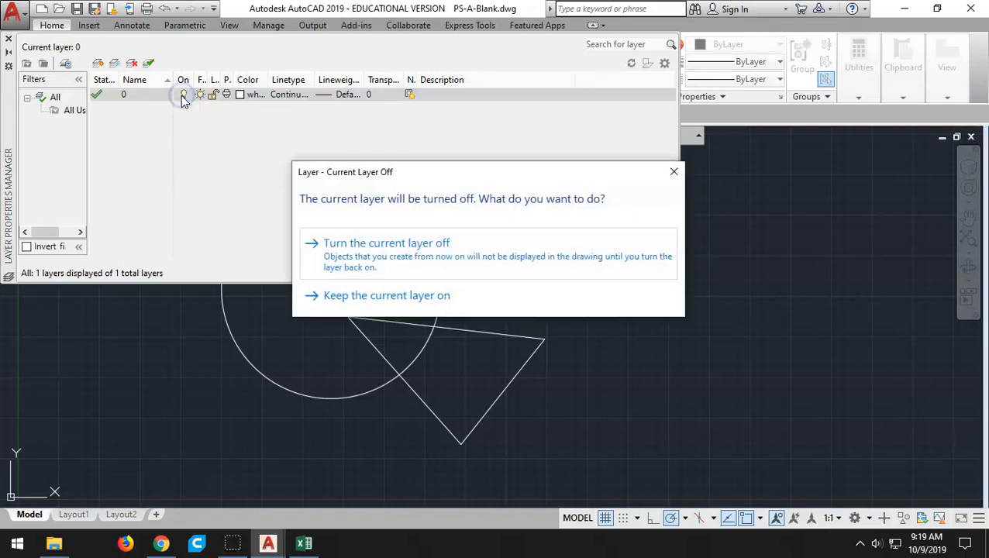
{"action": "left_click", "coordinate": [380, 299]}
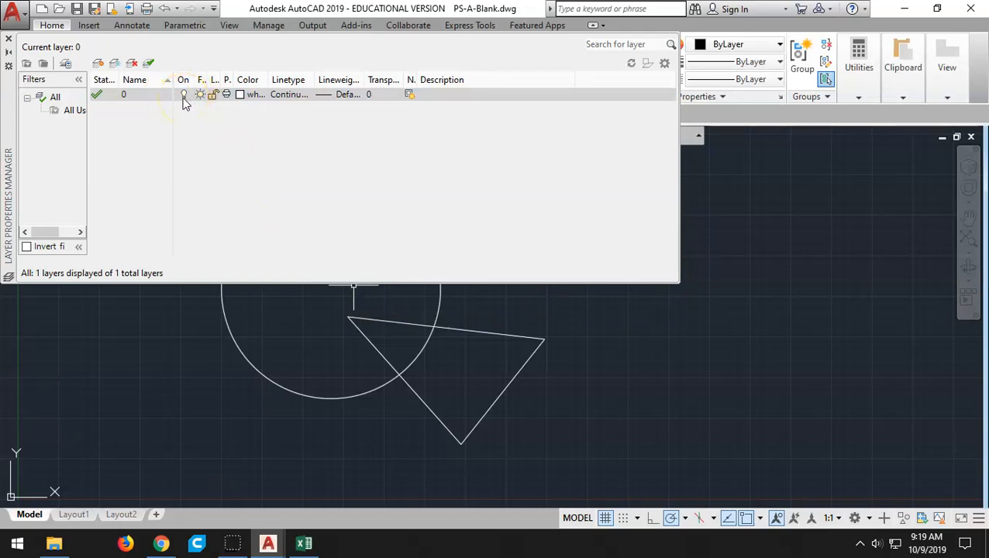
{"action": "left_click", "coordinate": [201, 96]}
Step: Widen the Freeze, Lock and Plot columns of the layer list so their headings can be read in full
{"action": "left_click_drag", "start_coordinate": [206, 80], "coordinate": [231, 79]}
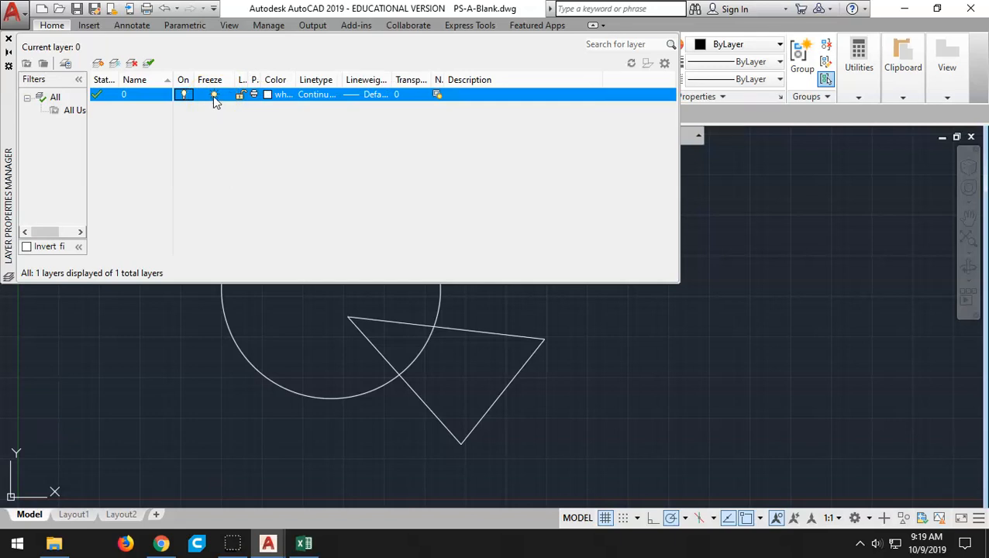
{"action": "left_click", "coordinate": [213, 96]}
{"action": "left_click", "coordinate": [241, 97]}
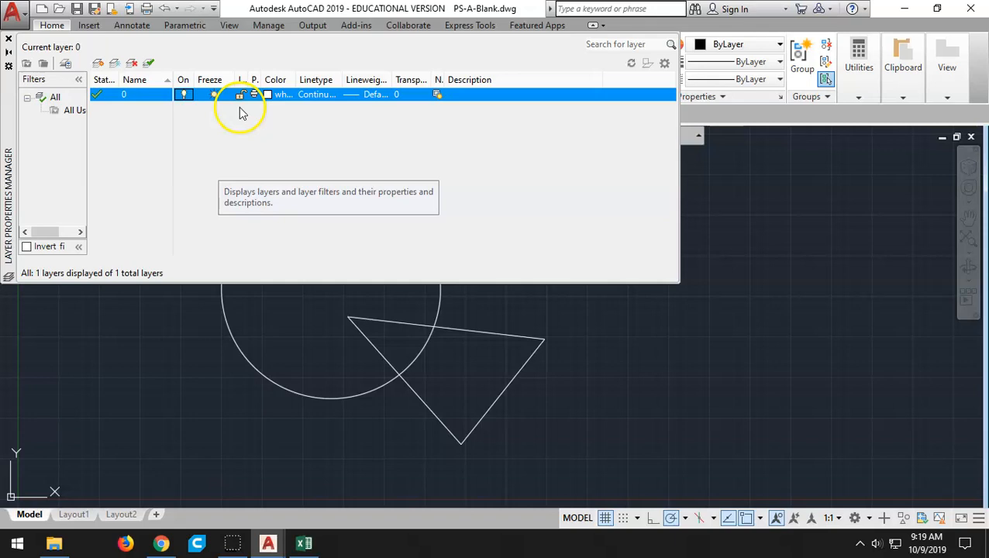
{"action": "left_click_drag", "start_coordinate": [247, 79], "coordinate": [289, 75]}
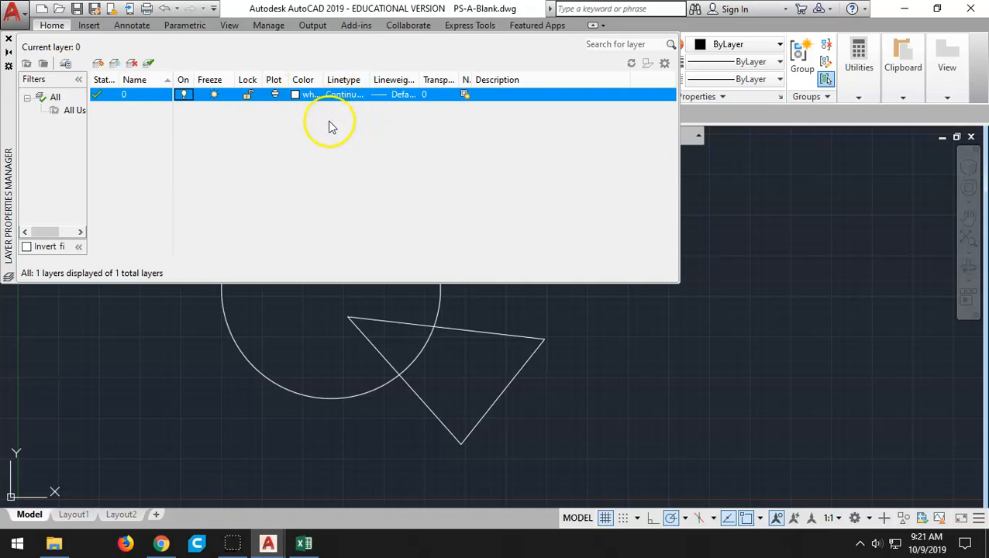
Step: Examine the linetype and lineweight choices for layer 0, keeping Continuous and Default
{"action": "left_click", "coordinate": [342, 95]}
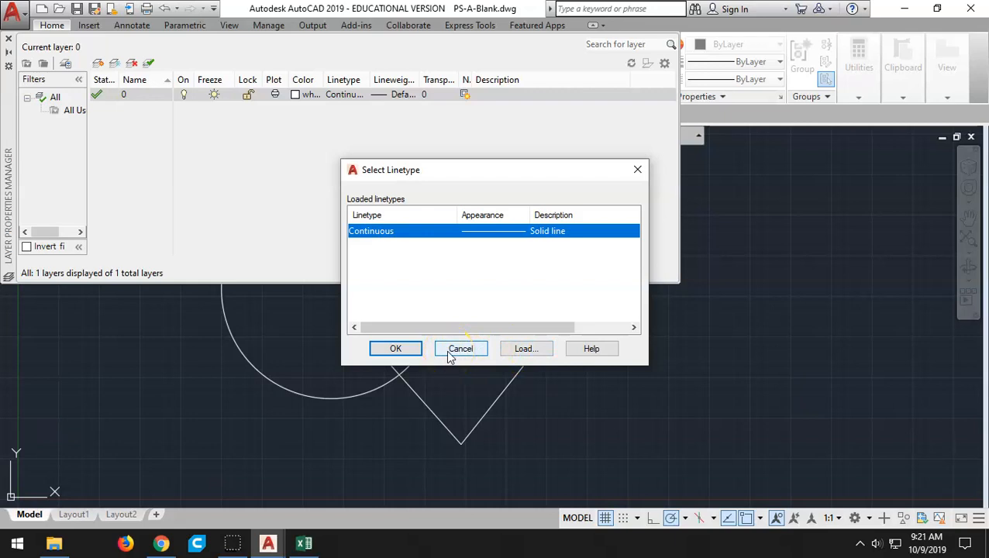
{"action": "left_click", "coordinate": [406, 349]}
{"action": "left_click", "coordinate": [442, 294]}
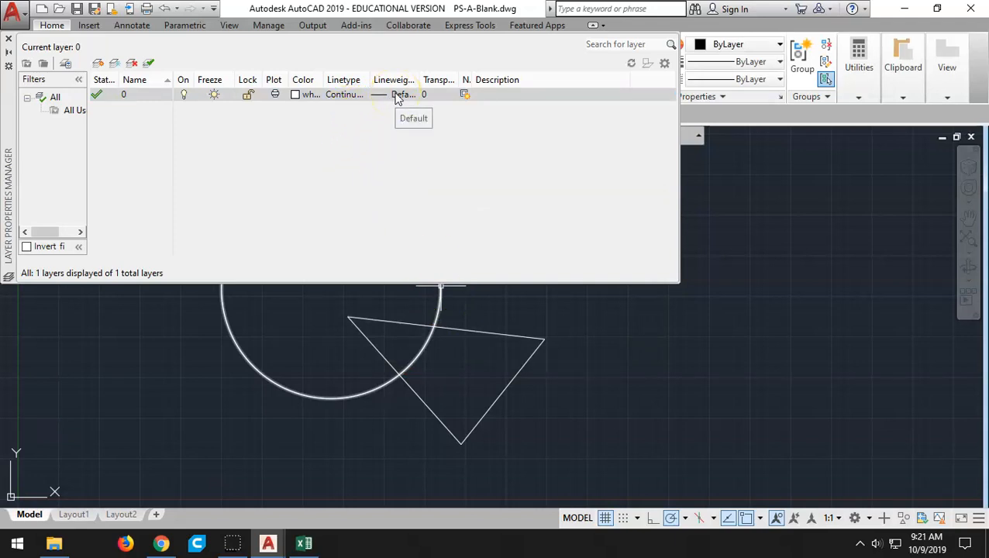
{"action": "left_click", "coordinate": [346, 318]}
{"action": "key", "text": "Escape"}
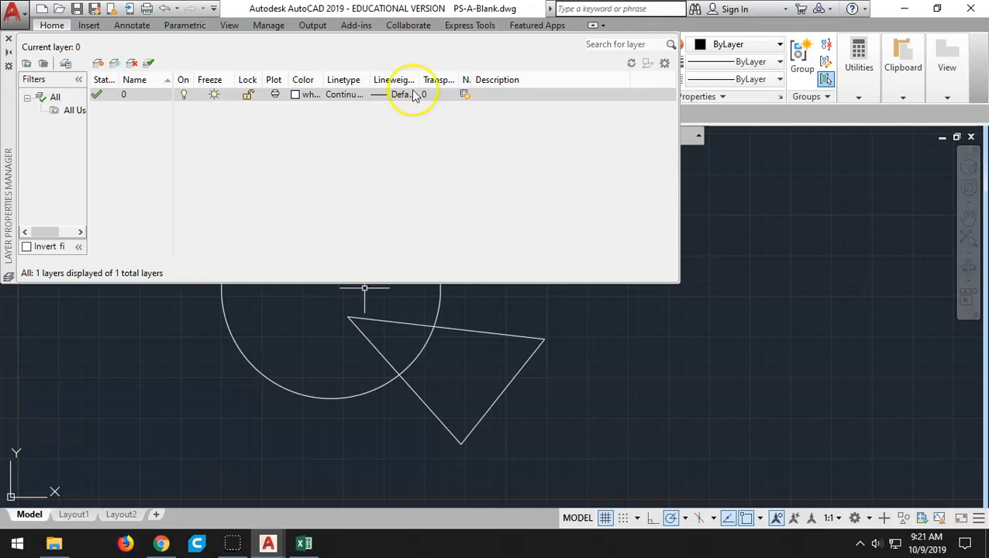
{"action": "left_click", "coordinate": [379, 94]}
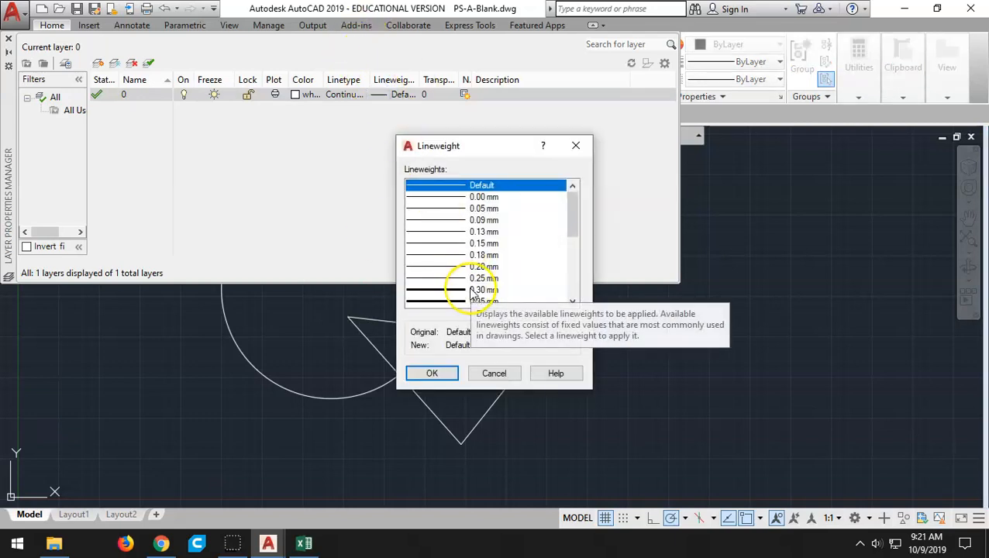
{"action": "left_click", "coordinate": [492, 374]}
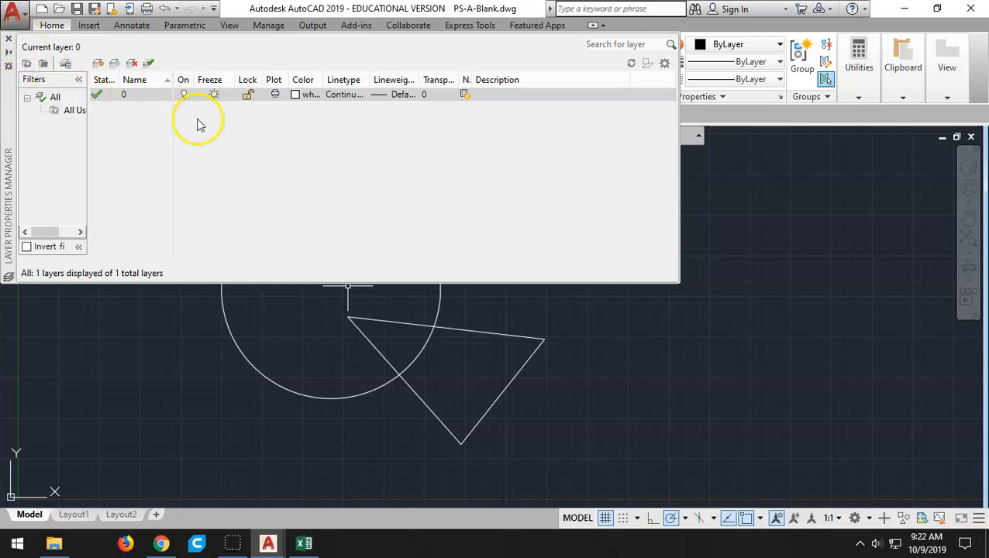
Step: Create a new layer named Text with the colour blue and close the Layer Properties Manager
{"action": "left_click", "coordinate": [96, 66]}
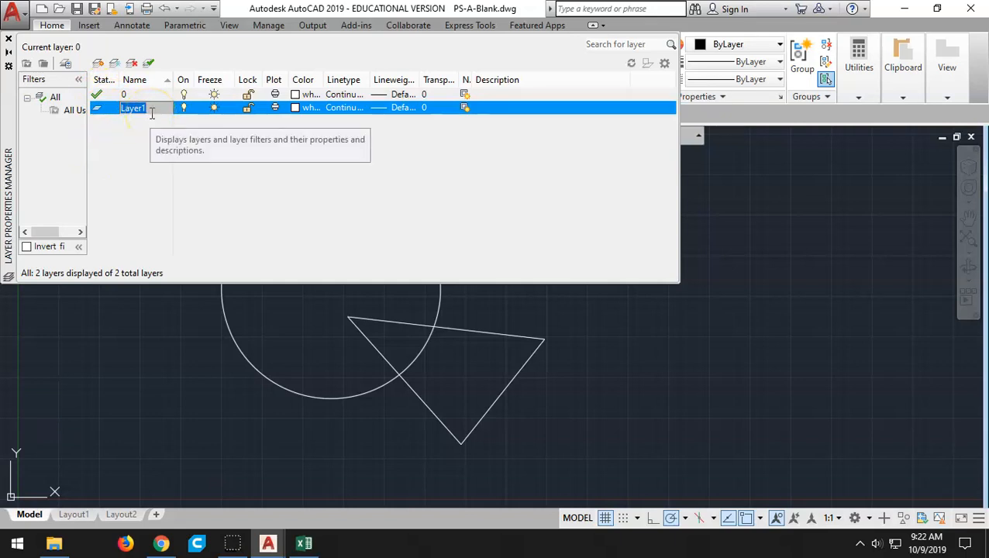
{"action": "key", "text": "BackSpace"}
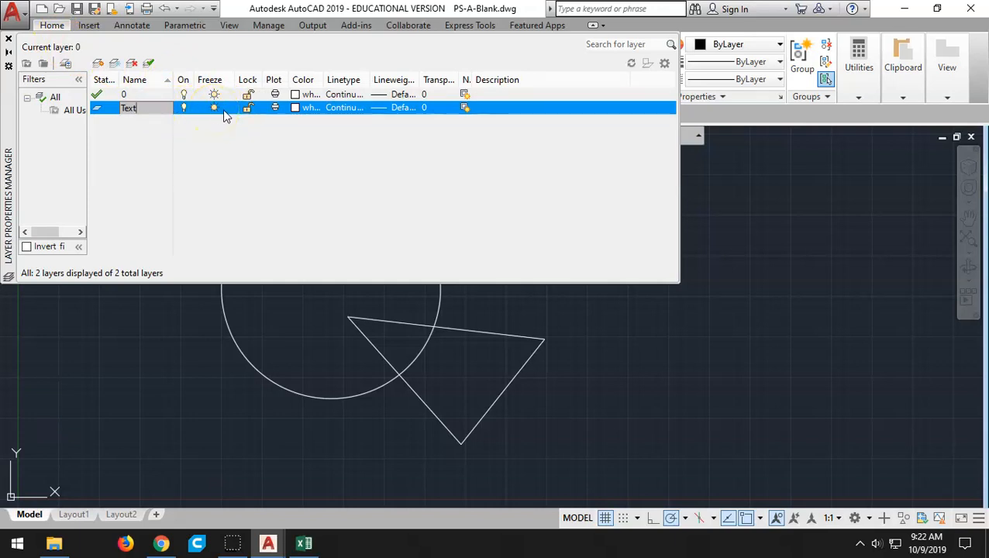
{"action": "left_click", "coordinate": [295, 108]}
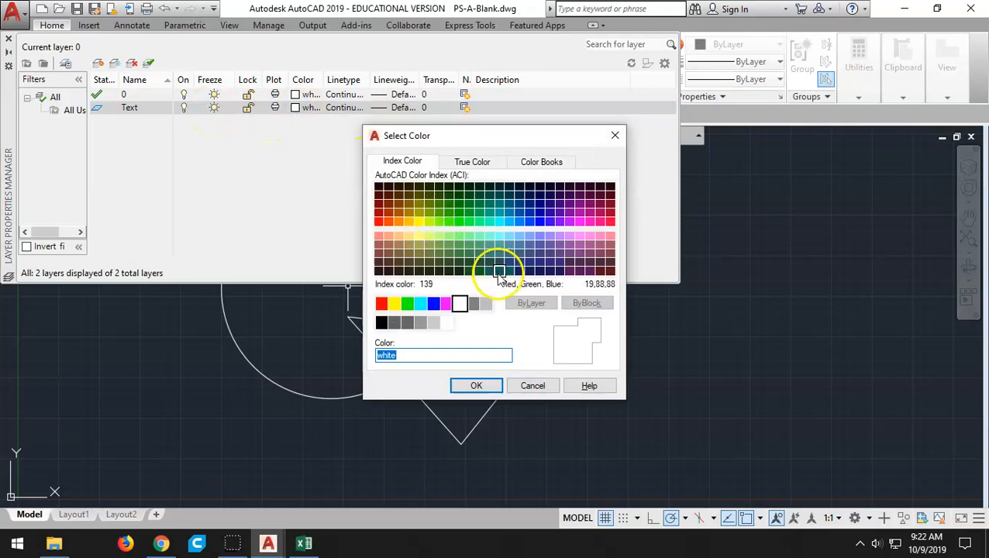
{"action": "left_click", "coordinate": [433, 303]}
{"action": "left_click", "coordinate": [490, 393]}
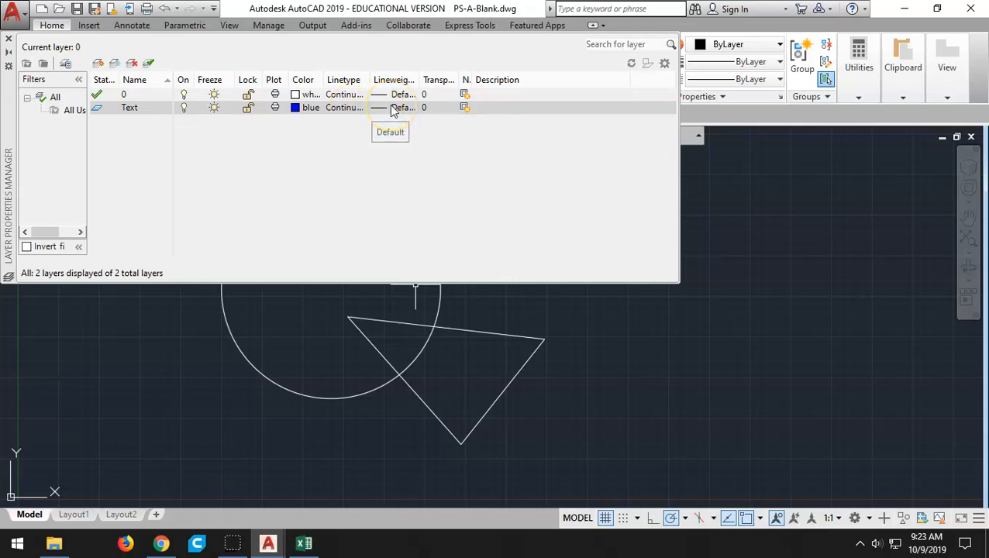
{"action": "left_click", "coordinate": [9, 38]}
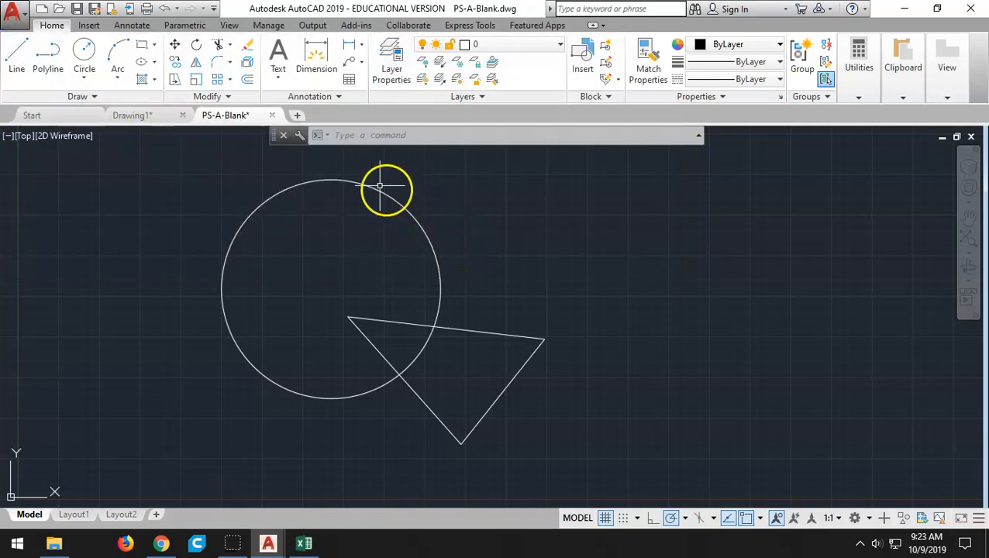
Step: Place the single-line text "text" horizontally beside the circle, above the triangle, picking its height in the drawing
{"action": "left_click", "coordinate": [277, 74]}
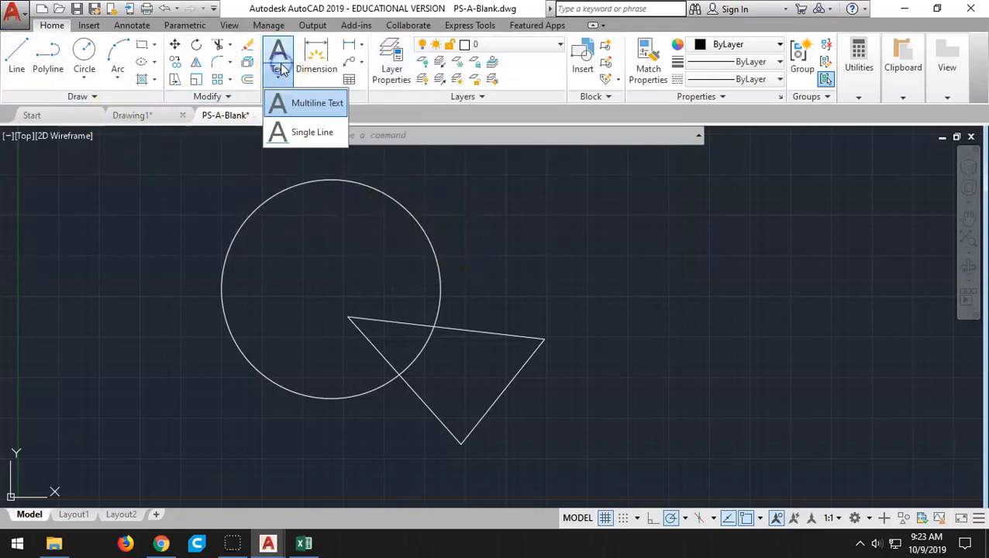
{"action": "left_click", "coordinate": [283, 132]}
{"action": "left_click", "coordinate": [551, 237]}
{"action": "left_click", "coordinate": [640, 237]}
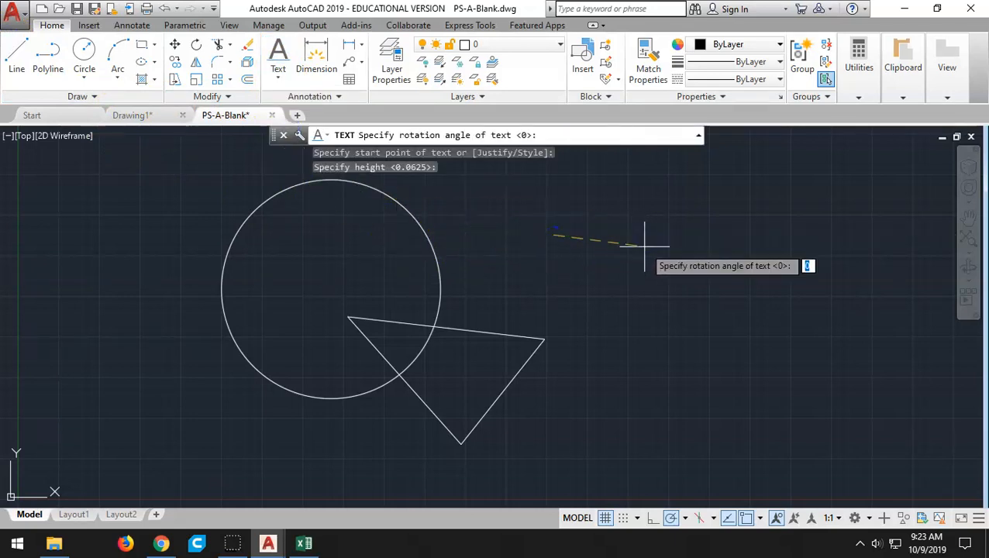
{"action": "left_click", "coordinate": [645, 234]}
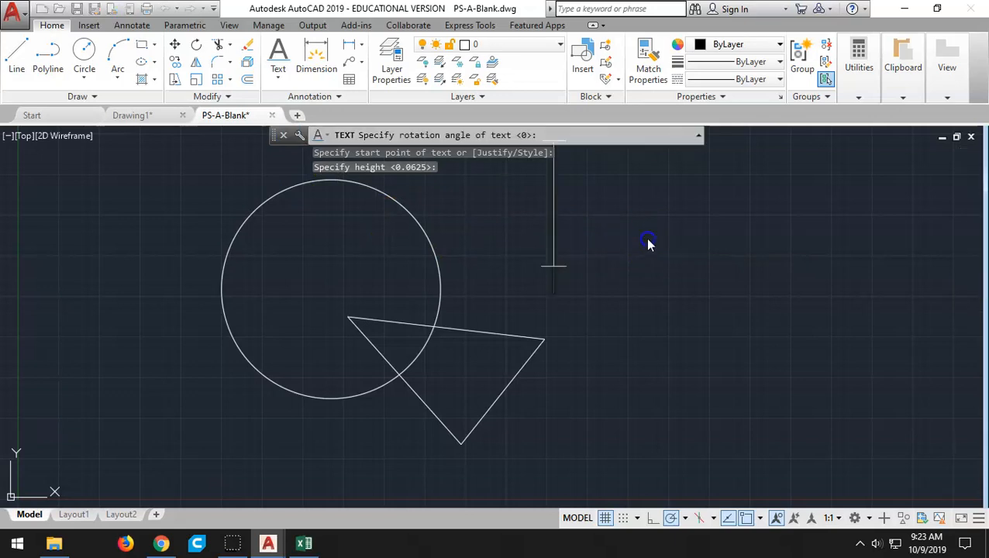
{"action": "type", "text": "text"}
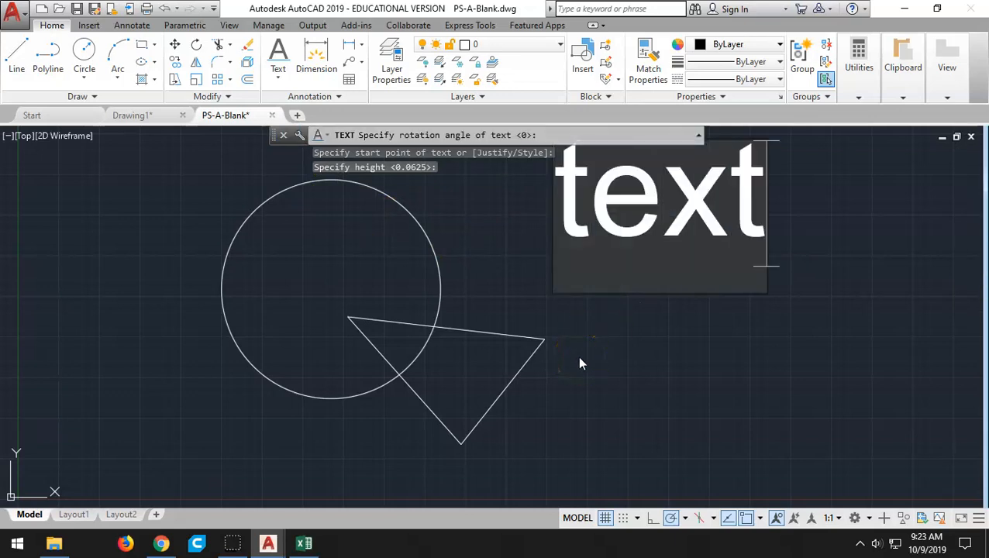
{"action": "key", "text": "Return"}
{"action": "key", "text": "Return"}
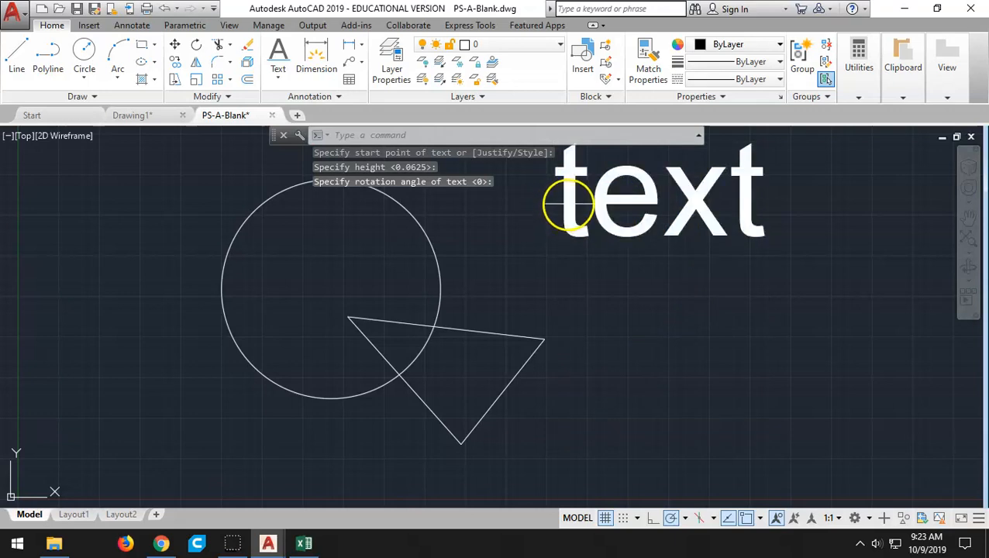
Step: Move the "text" object beside the circle from layer 0 to the Text layer
{"action": "left_click", "coordinate": [542, 46]}
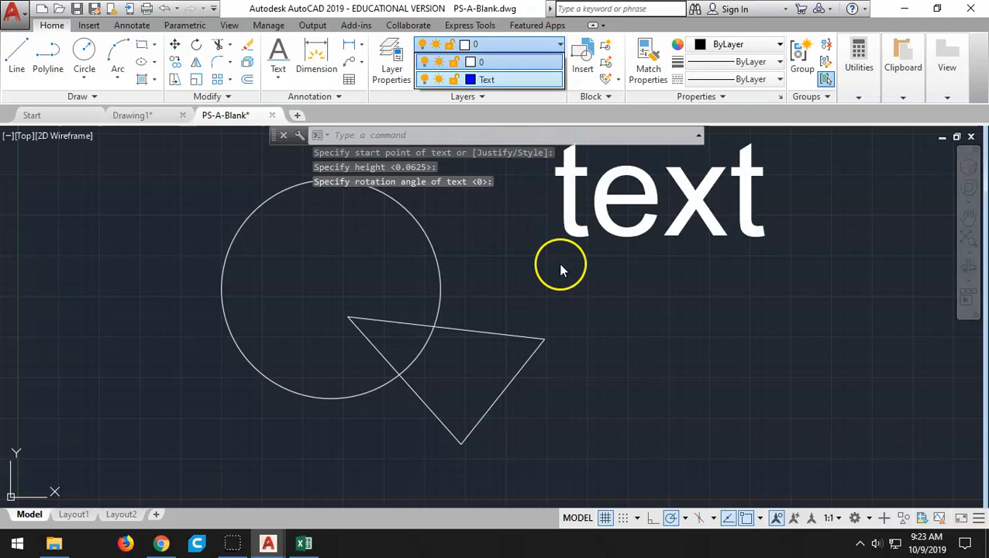
{"action": "left_click", "coordinate": [522, 249]}
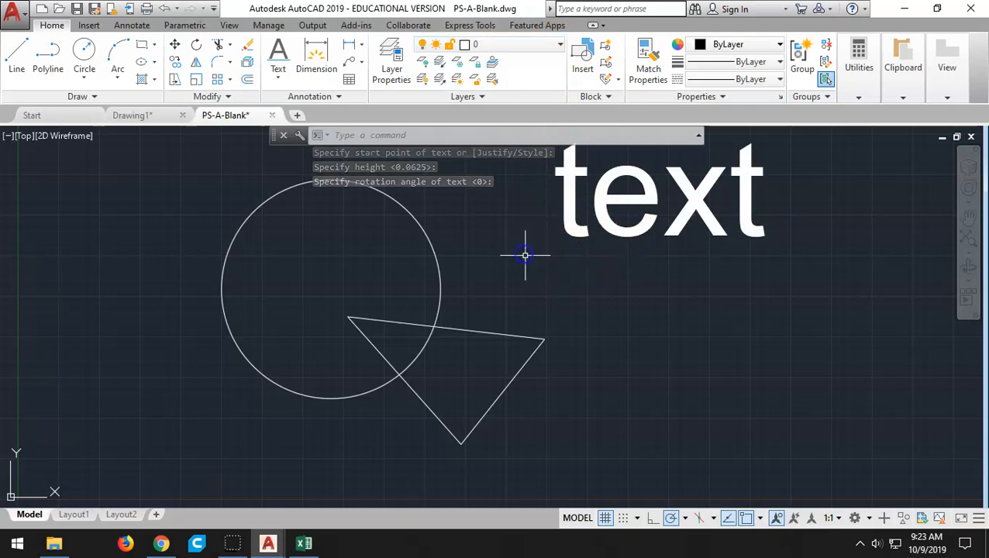
{"action": "left_click", "coordinate": [575, 224]}
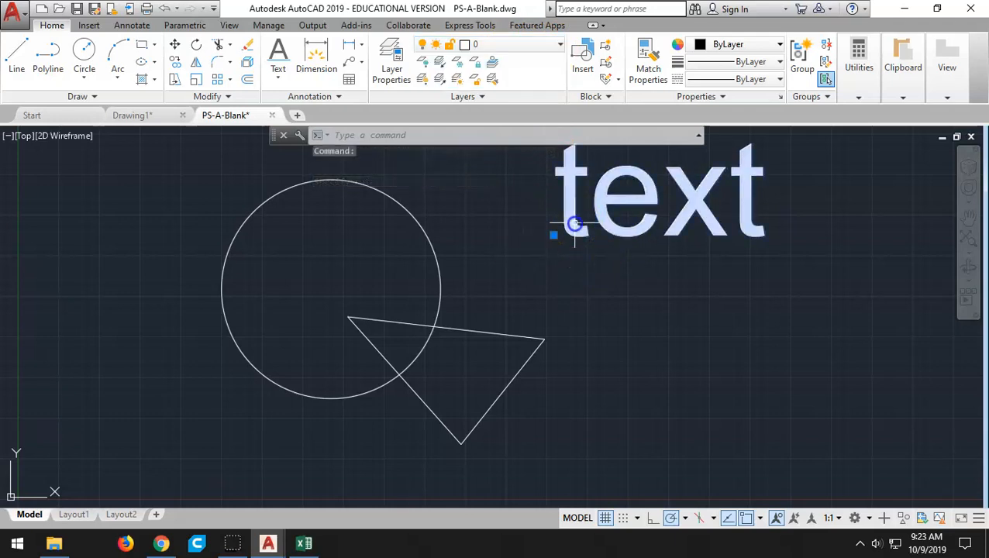
{"action": "left_click", "coordinate": [558, 48]}
{"action": "left_click", "coordinate": [524, 80]}
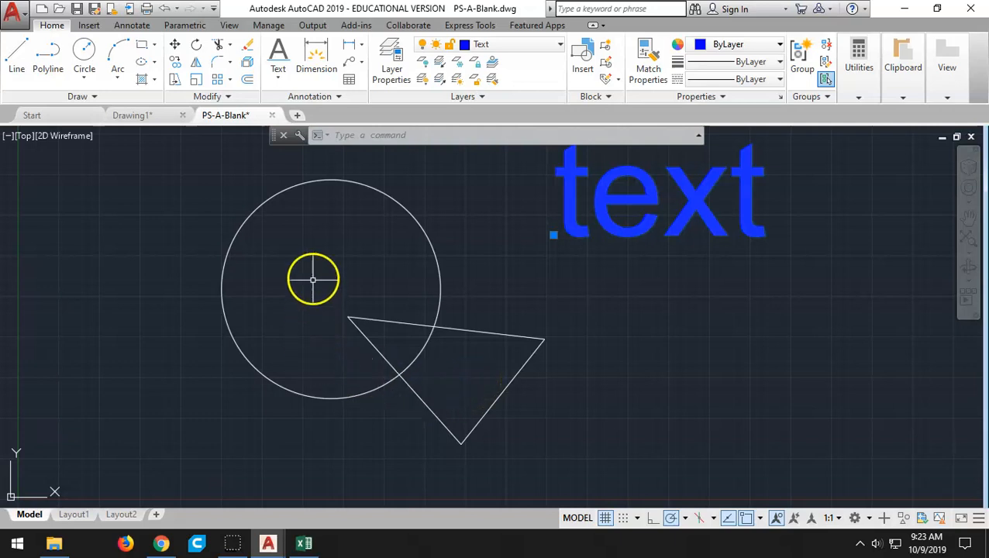
Step: Open the drawing DBSAMP.dwg from the Documents folder
{"action": "left_click", "coordinate": [132, 114]}
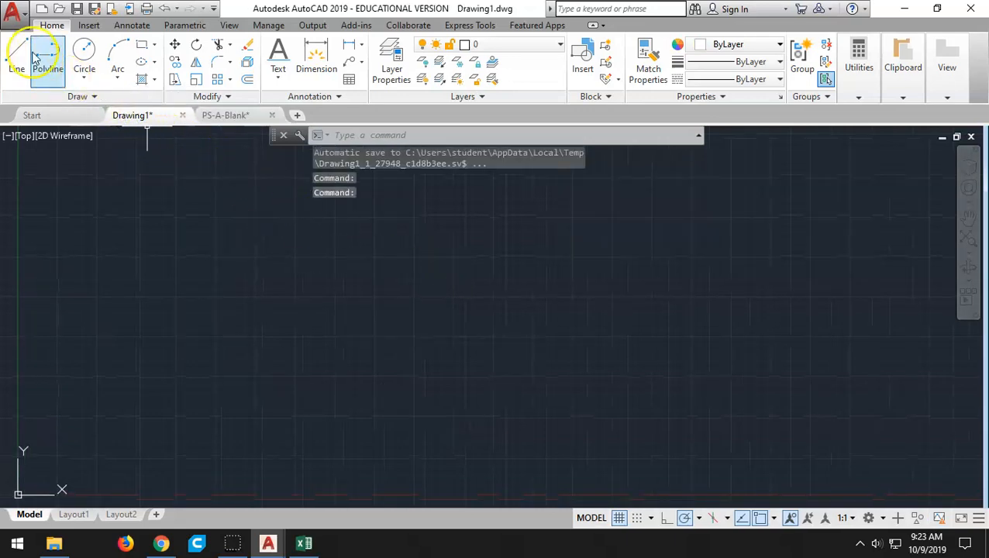
{"action": "left_click", "coordinate": [60, 10]}
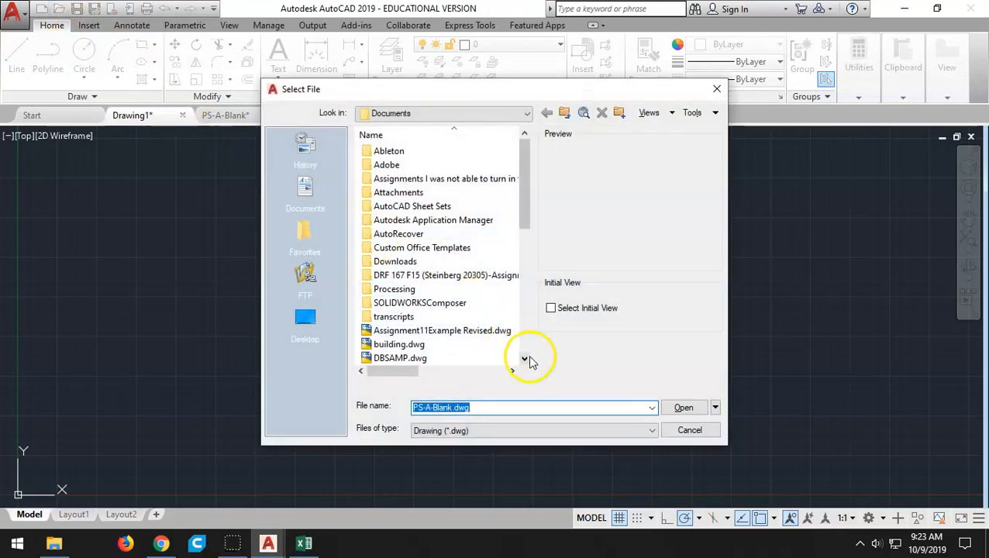
{"action": "left_click", "coordinate": [425, 359]}
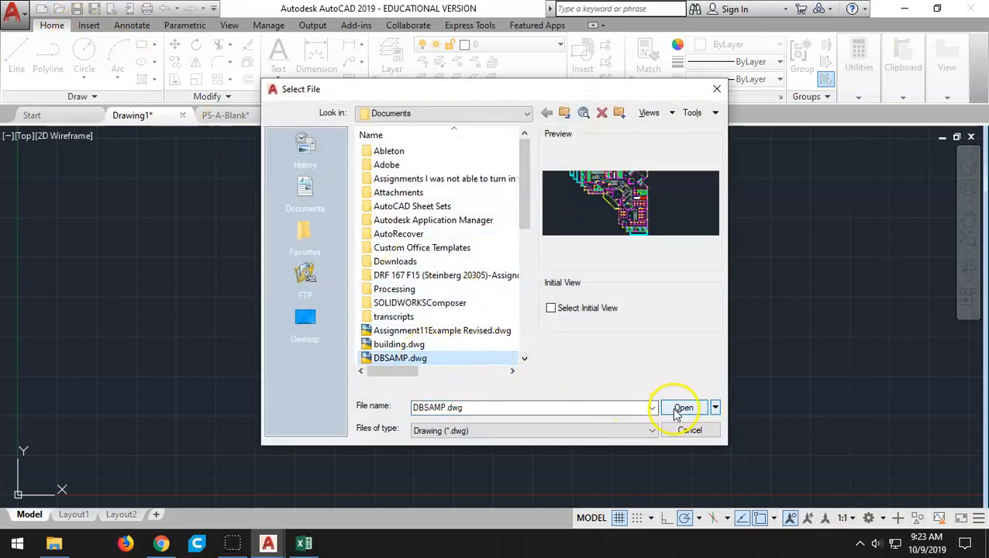
{"action": "left_click", "coordinate": [681, 408]}
Step: Examine the office floor plan up close and as a whole, along with the list of its layers
{"action": "scroll", "coordinate": [278, 247], "scroll_direction": "up", "scroll_amount": 6}
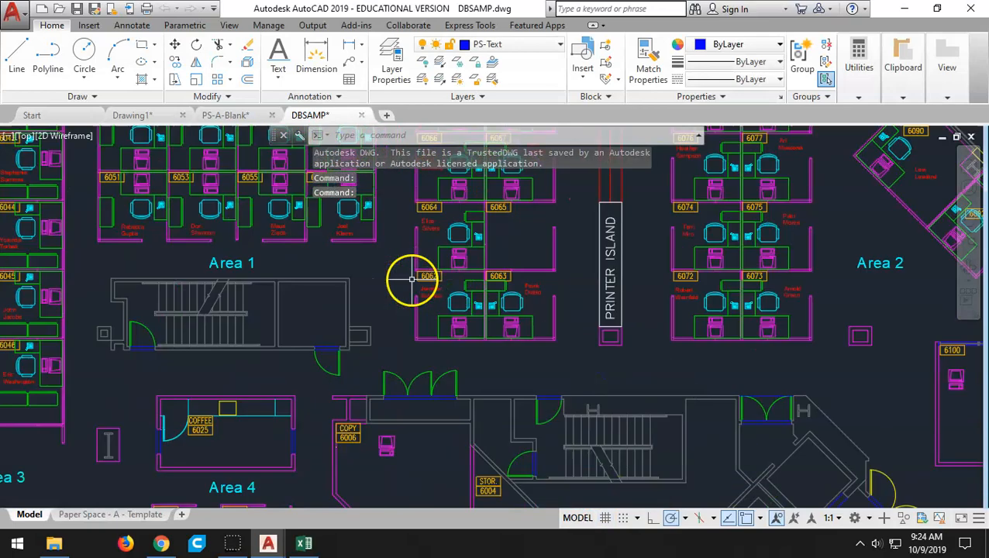
{"action": "scroll", "coordinate": [412, 279], "scroll_direction": "up", "scroll_amount": 2}
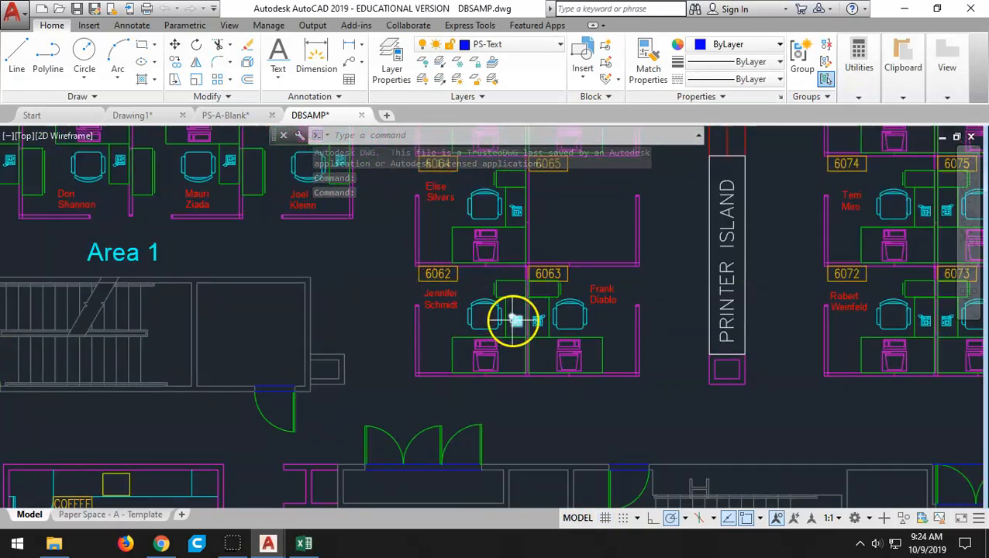
{"action": "scroll", "coordinate": [540, 414], "scroll_direction": "down", "scroll_amount": 2}
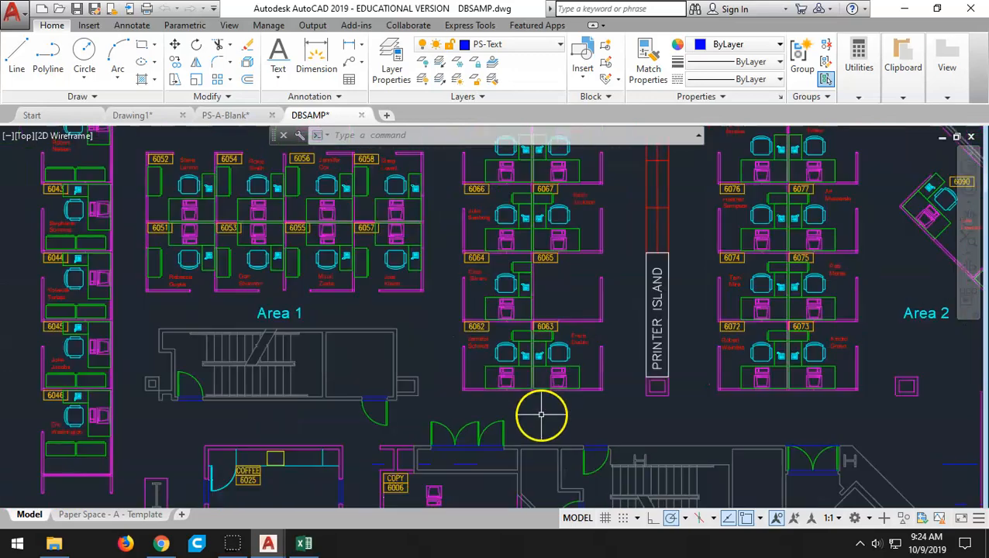
{"action": "scroll", "coordinate": [541, 414], "scroll_direction": "down", "scroll_amount": 3}
{"action": "middle_click_drag", "start_coordinate": [541, 414], "coordinate": [472, 295]}
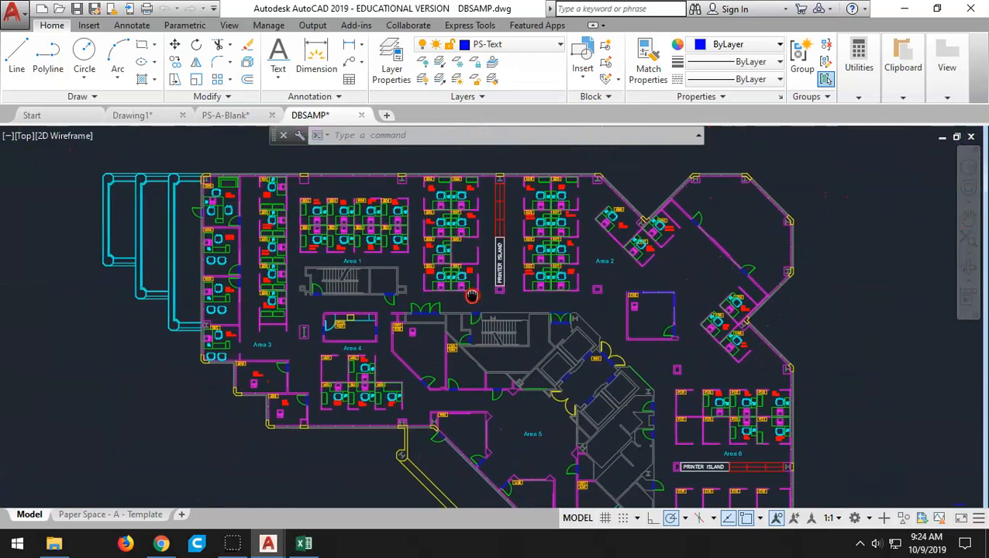
{"action": "scroll", "coordinate": [472, 295], "scroll_direction": "down", "scroll_amount": 2}
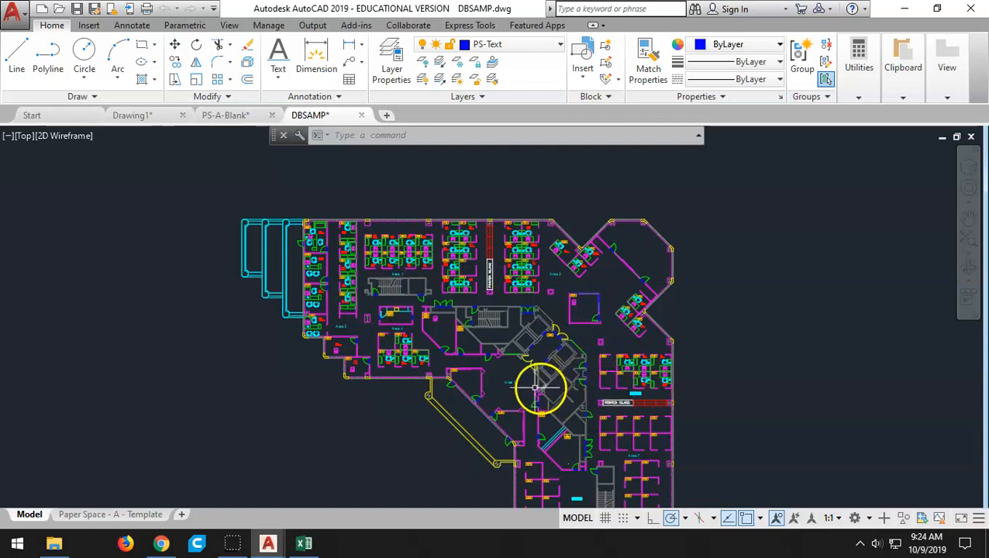
{"action": "left_click", "coordinate": [559, 45]}
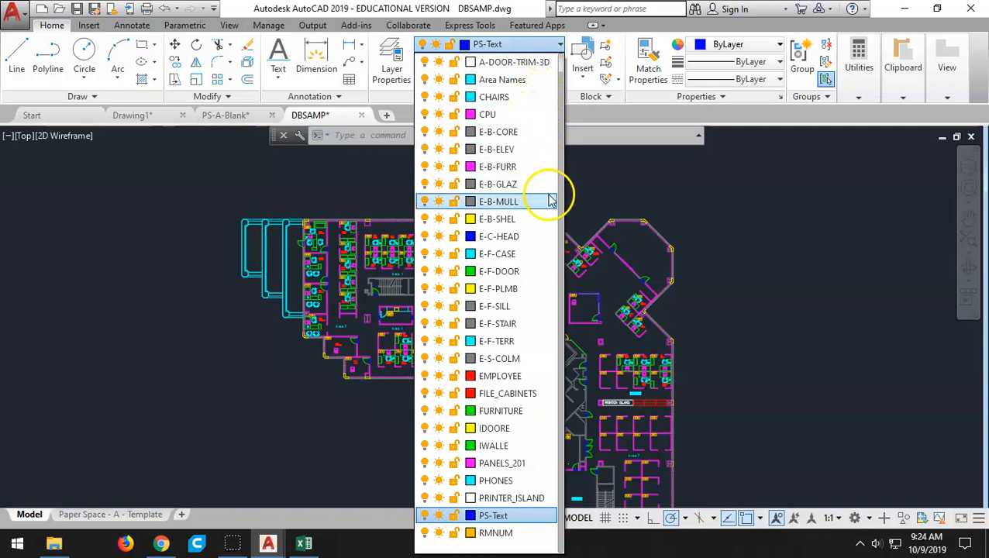
{"action": "left_click", "coordinate": [560, 45]}
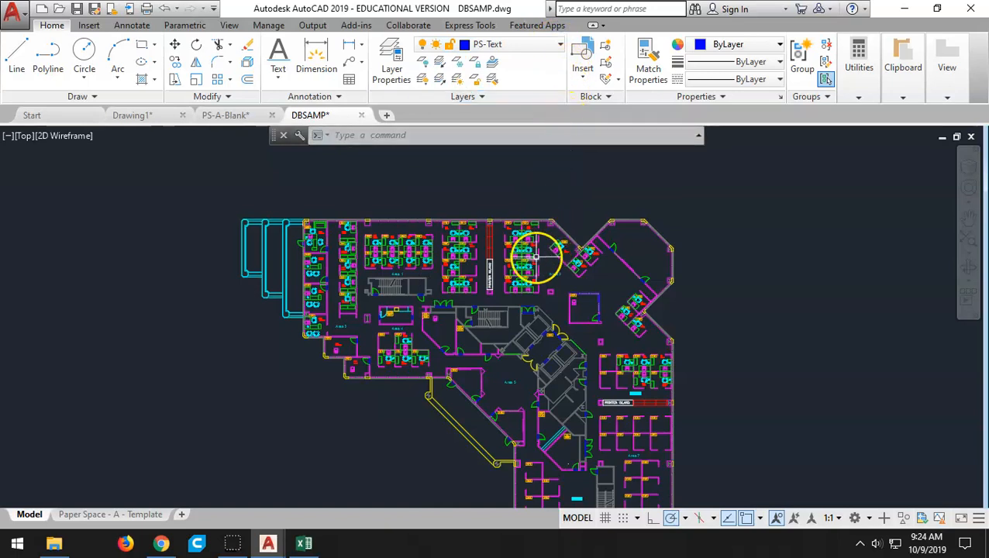
{"action": "mouse_move", "coordinate": [536, 257]}
{"action": "key", "text": "ctrl"}
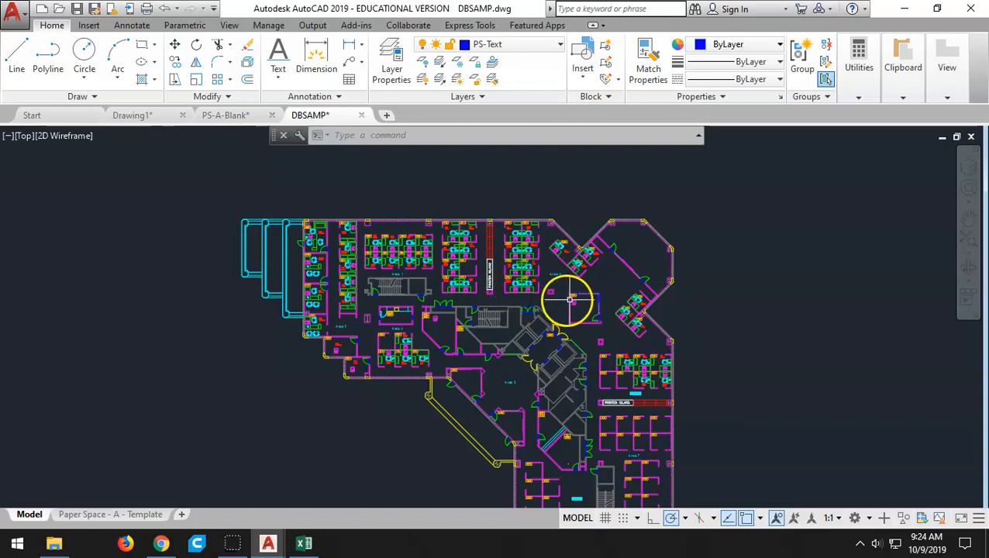
{"action": "scroll", "coordinate": [516, 301], "scroll_direction": "down", "scroll_amount": 2}
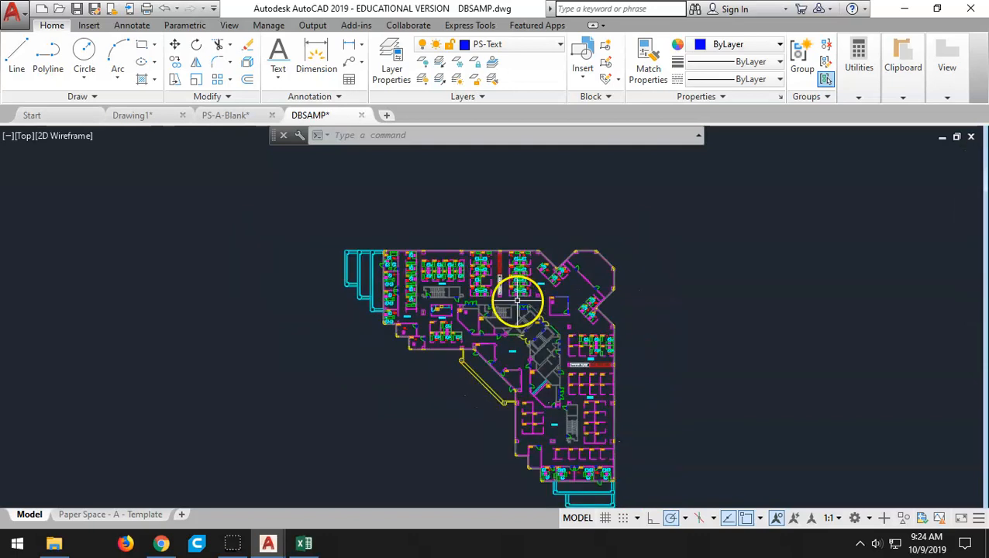
{"action": "middle_click_drag", "start_coordinate": [508, 306], "coordinate": [488, 287]}
{"action": "scroll", "coordinate": [535, 314], "scroll_direction": "up", "scroll_amount": 2}
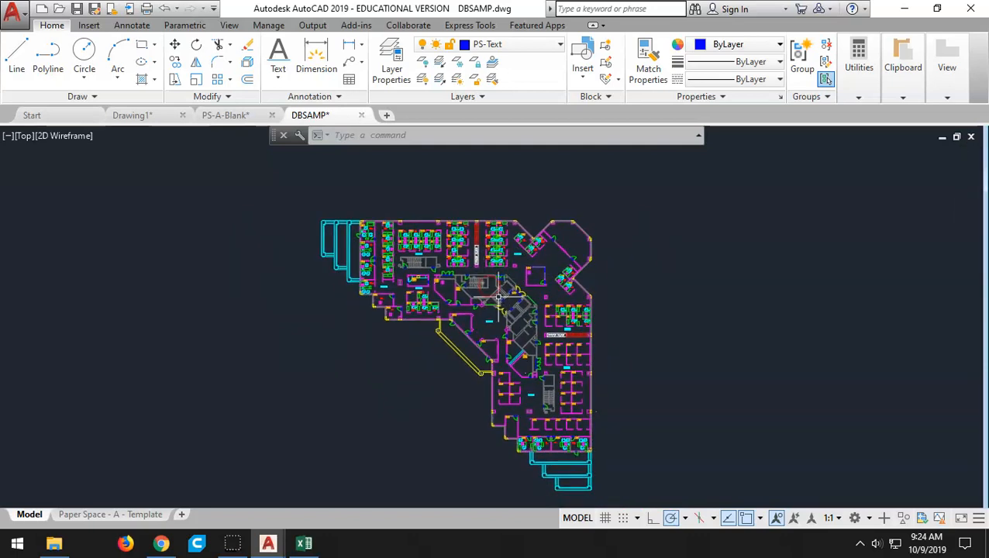
{"action": "scroll", "coordinate": [450, 288], "scroll_direction": "down", "scroll_amount": 1}
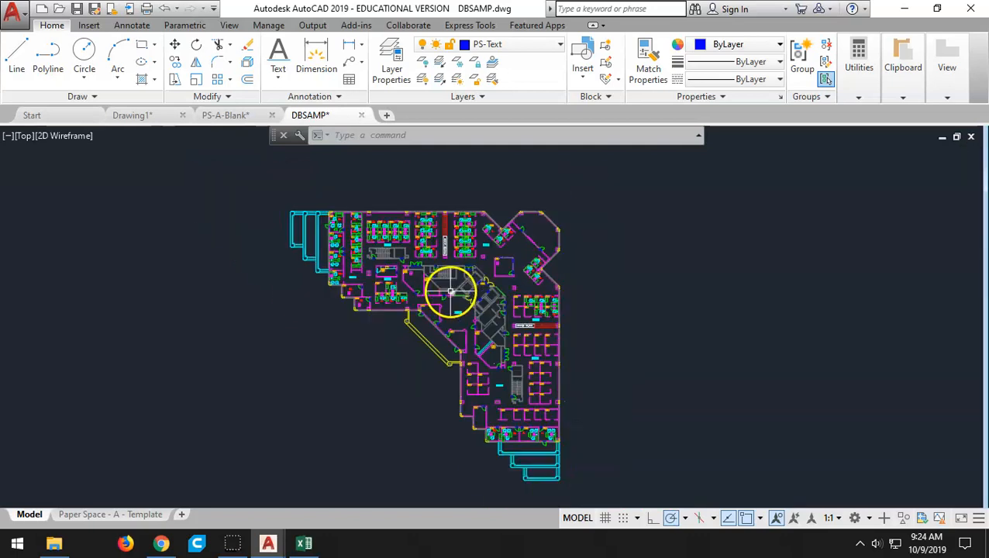
{"action": "scroll", "coordinate": [473, 301], "scroll_direction": "up", "scroll_amount": 1}
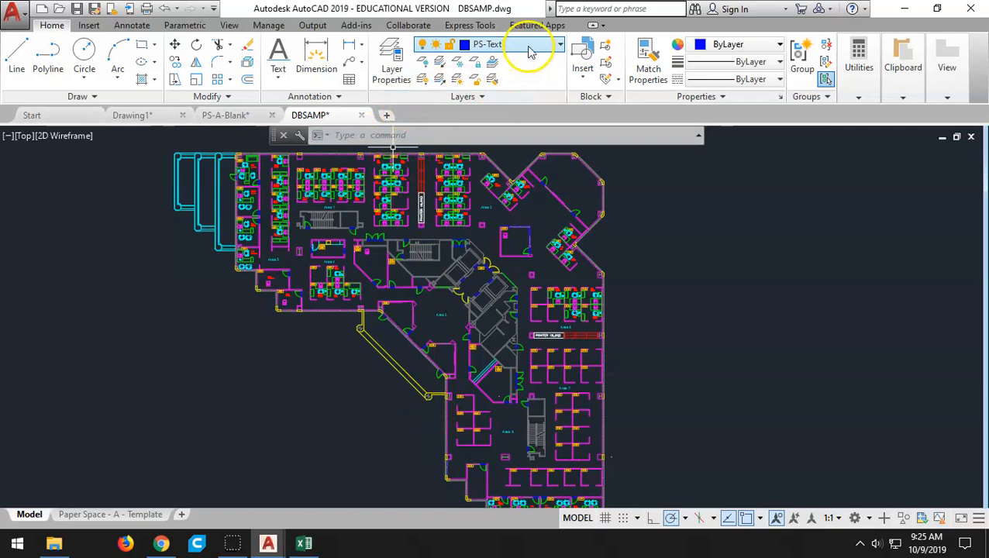
Step: Open the Layer Properties Manager and examine the names and properties of the floor plan's layers
{"action": "left_click", "coordinate": [389, 62]}
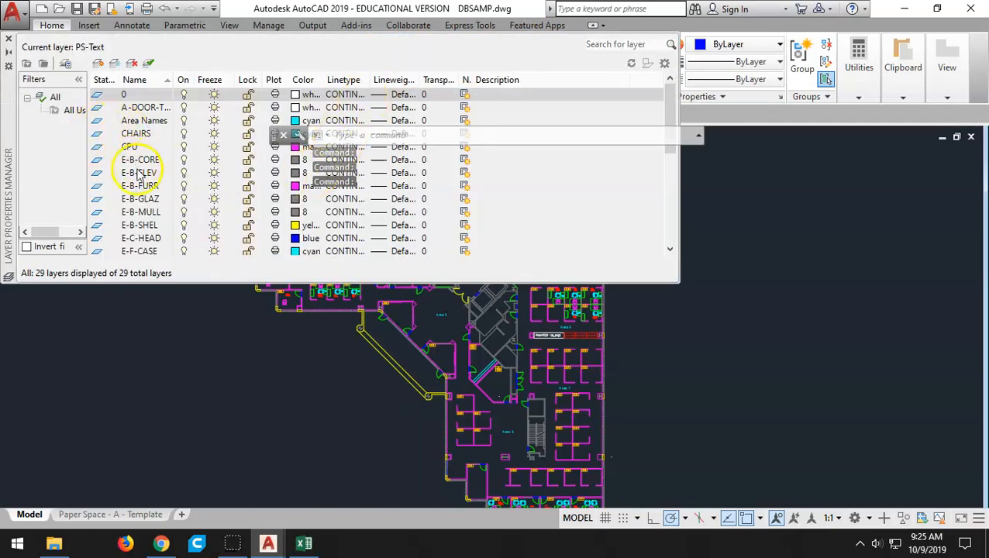
{"action": "scroll", "coordinate": [138, 175], "scroll_direction": "down", "scroll_amount": 5}
{"action": "scroll", "coordinate": [143, 182], "scroll_direction": "up", "scroll_amount": 5}
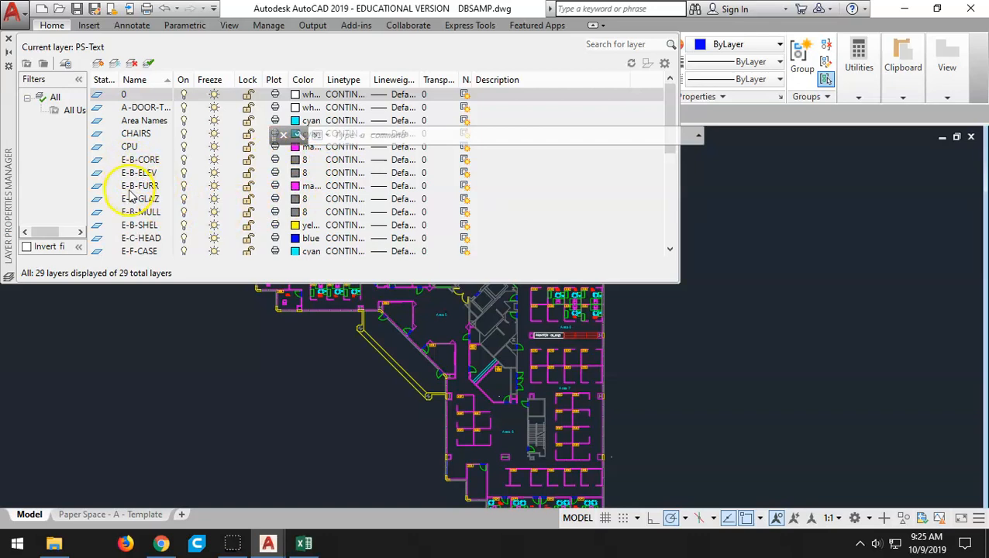
{"action": "scroll", "coordinate": [129, 195], "scroll_direction": "down", "scroll_amount": 2}
{"action": "scroll", "coordinate": [129, 195], "scroll_direction": "up", "scroll_amount": 2}
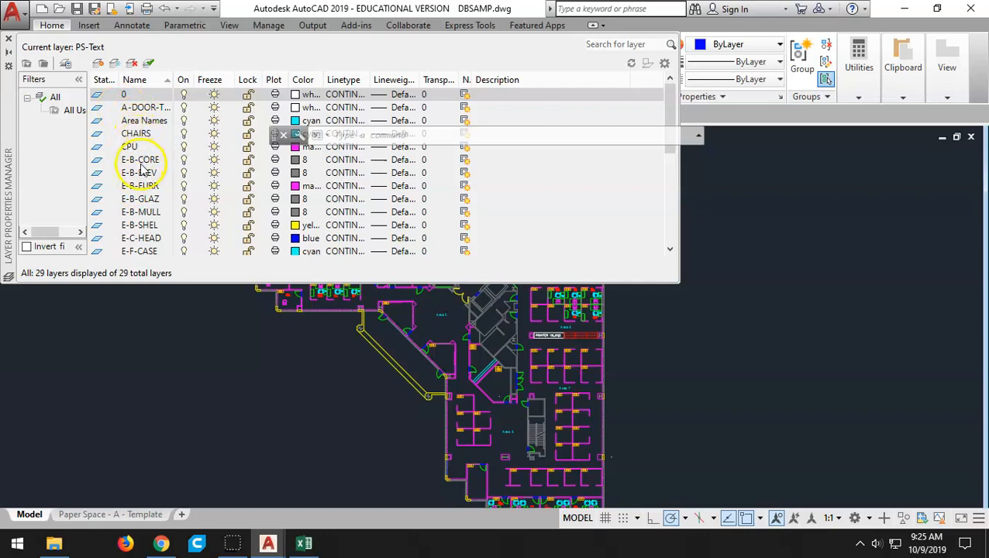
{"action": "scroll", "coordinate": [143, 172], "scroll_direction": "down", "scroll_amount": 5}
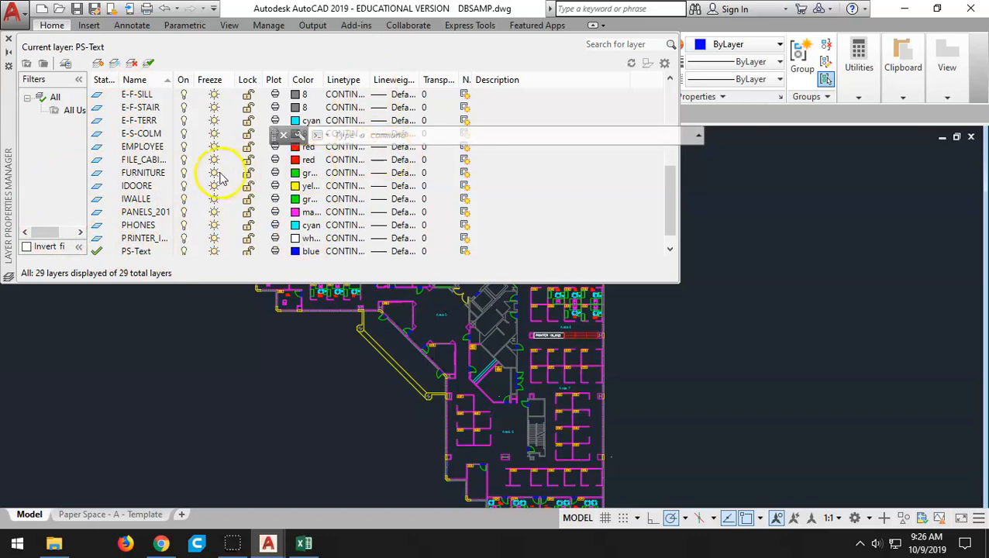
Step: Create a layer property filter named Electrical that matches layer names E-*
{"action": "left_click", "coordinate": [28, 65]}
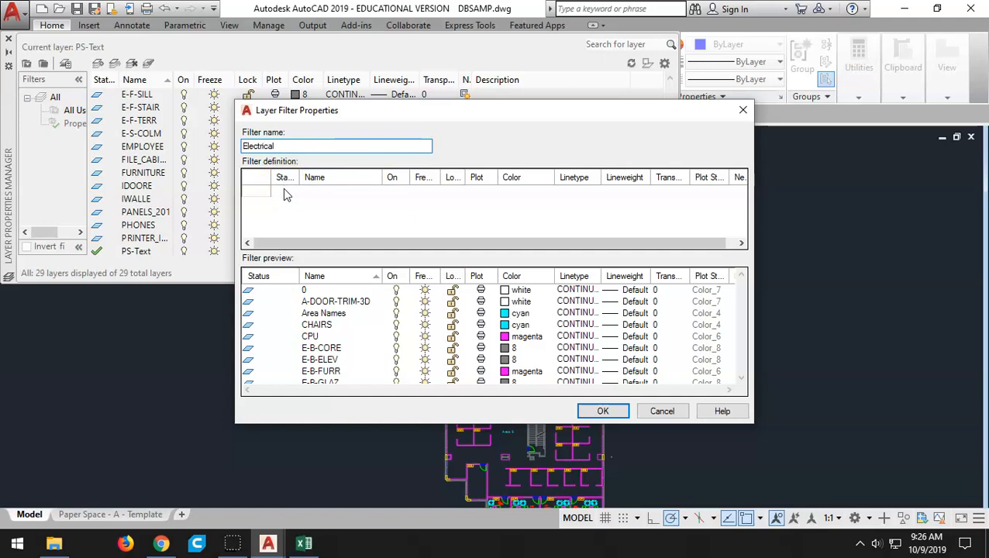
{"action": "left_click", "coordinate": [330, 194]}
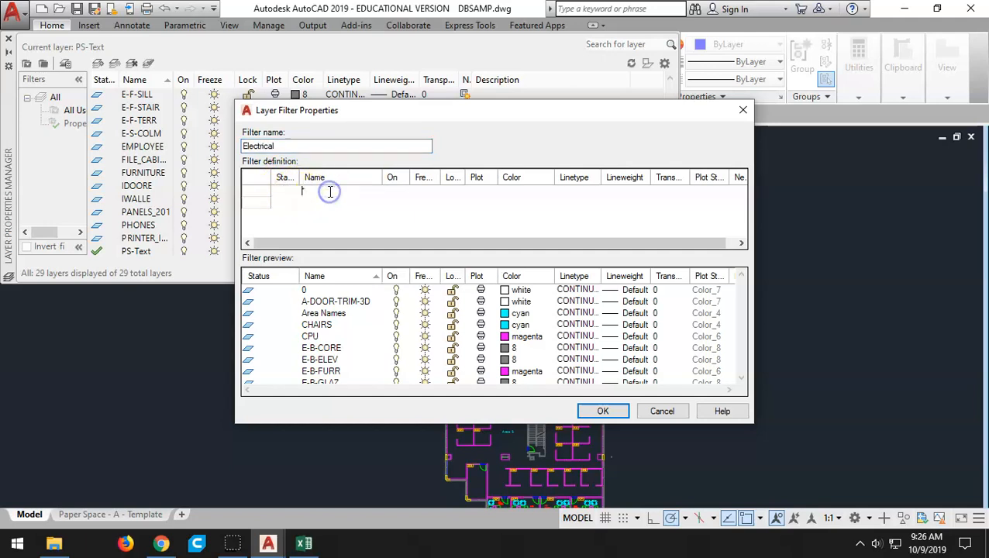
{"action": "type", "text": "E*"}
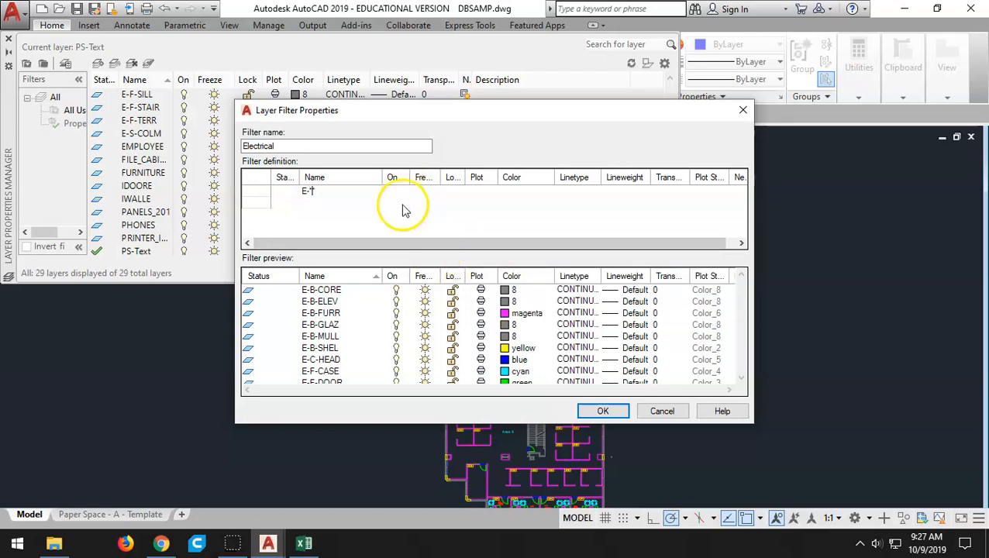
{"action": "left_click", "coordinate": [606, 412]}
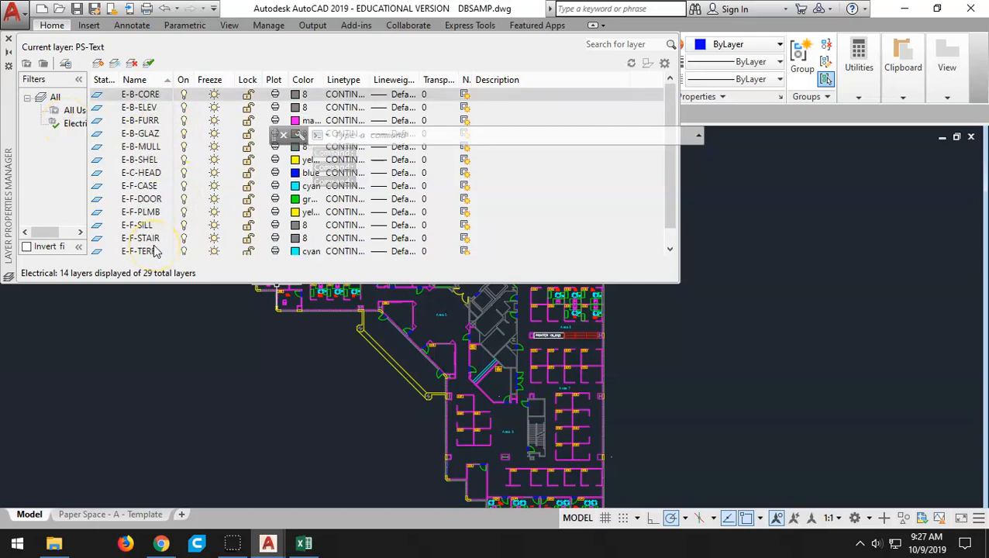
Step: Switch the layer list from the Electrical filter back to all layers and close the Layer Properties Manager
{"action": "left_click", "coordinate": [54, 115]}
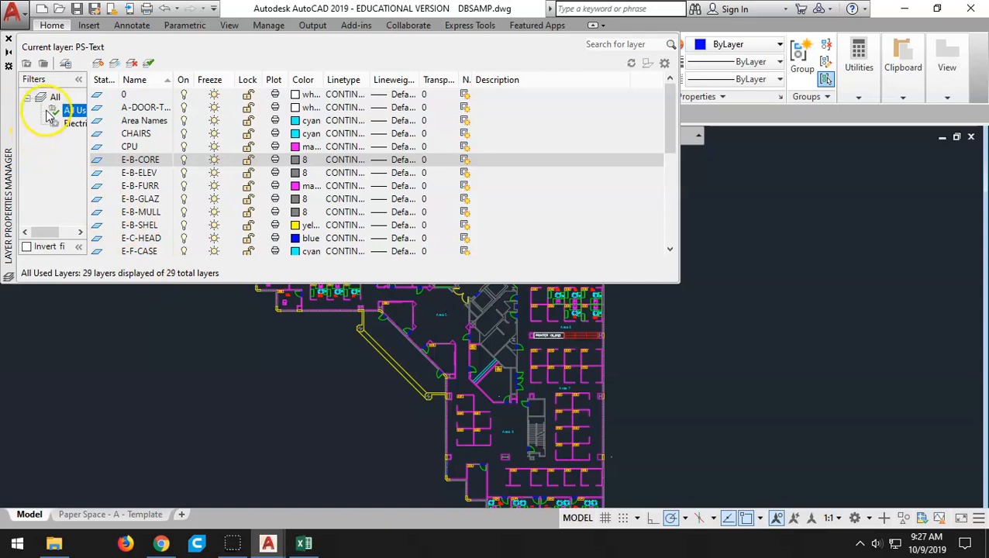
{"action": "left_click", "coordinate": [54, 96]}
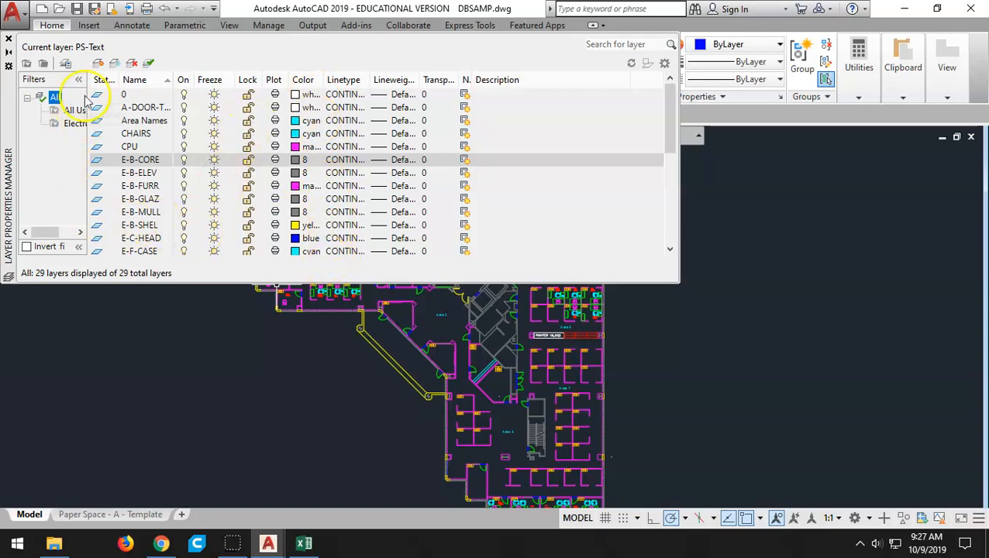
{"action": "left_click", "coordinate": [7, 41]}
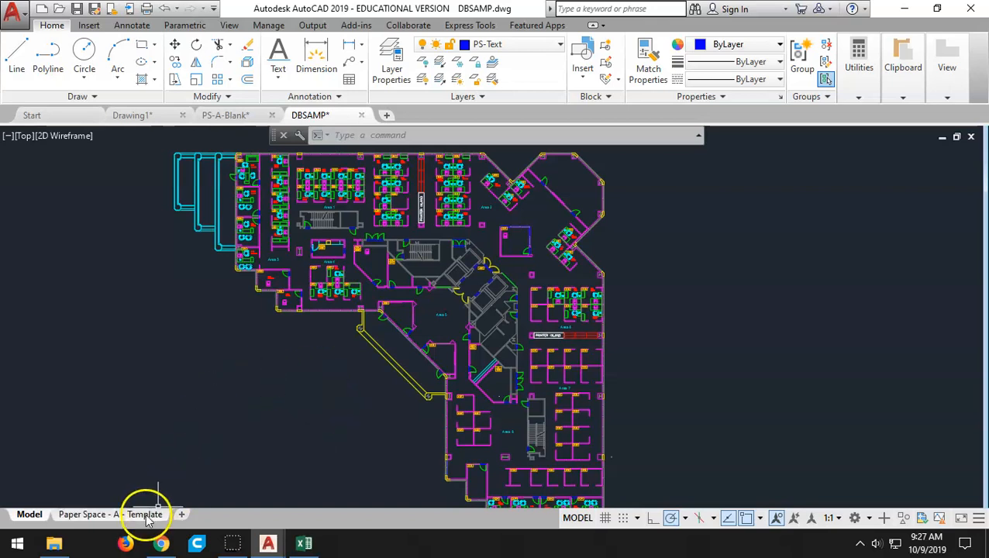
Step: Check the Paper Space - A - Template layout, and switch to PS-A-Blank's Layout1, entering its viewport and returning to paper space
{"action": "mouse_move", "coordinate": [143, 517]}
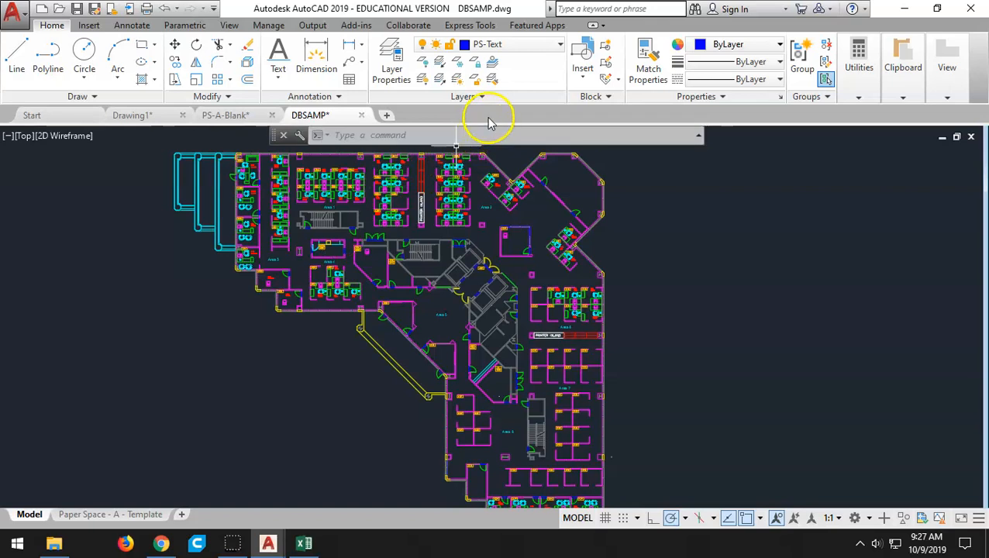
{"action": "left_click", "coordinate": [87, 514]}
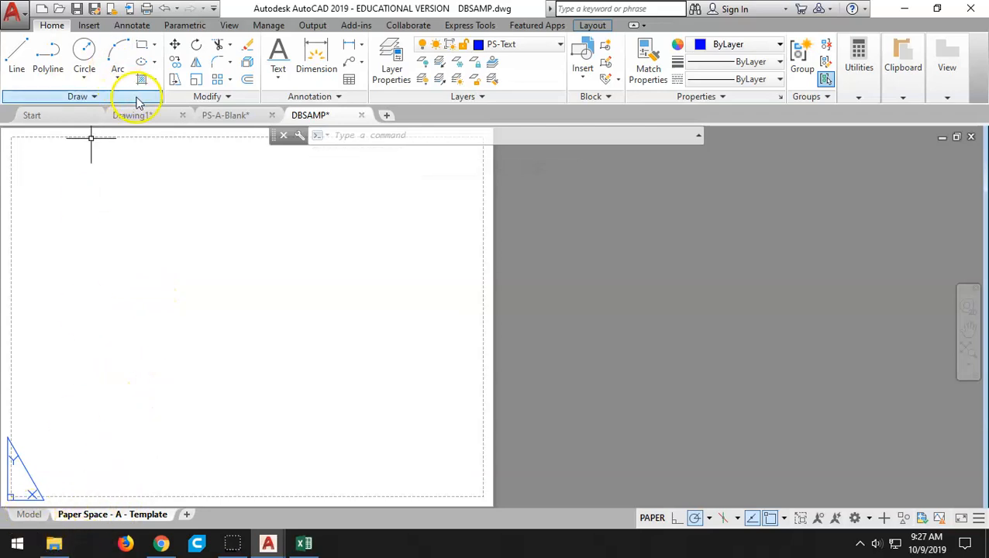
{"action": "left_click", "coordinate": [218, 116]}
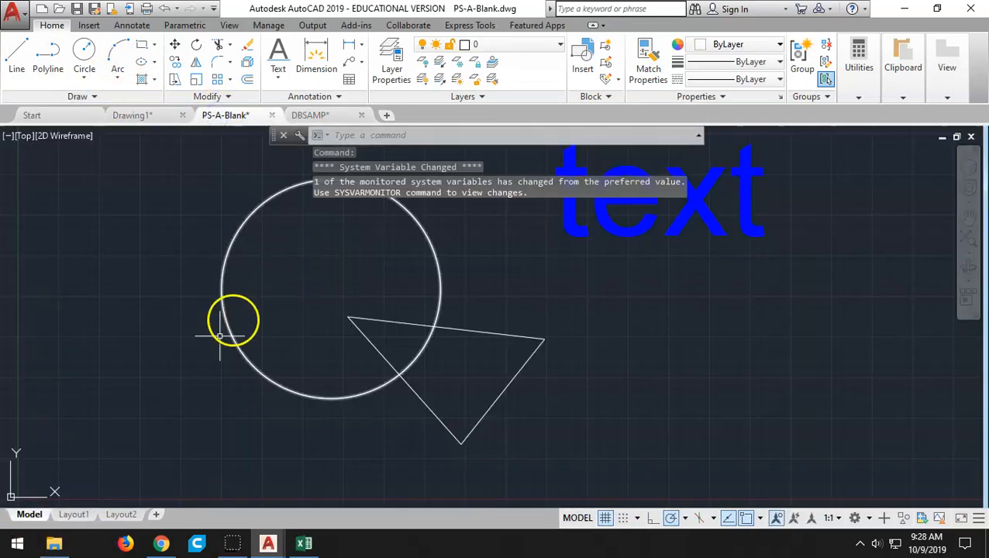
{"action": "left_click", "coordinate": [67, 516]}
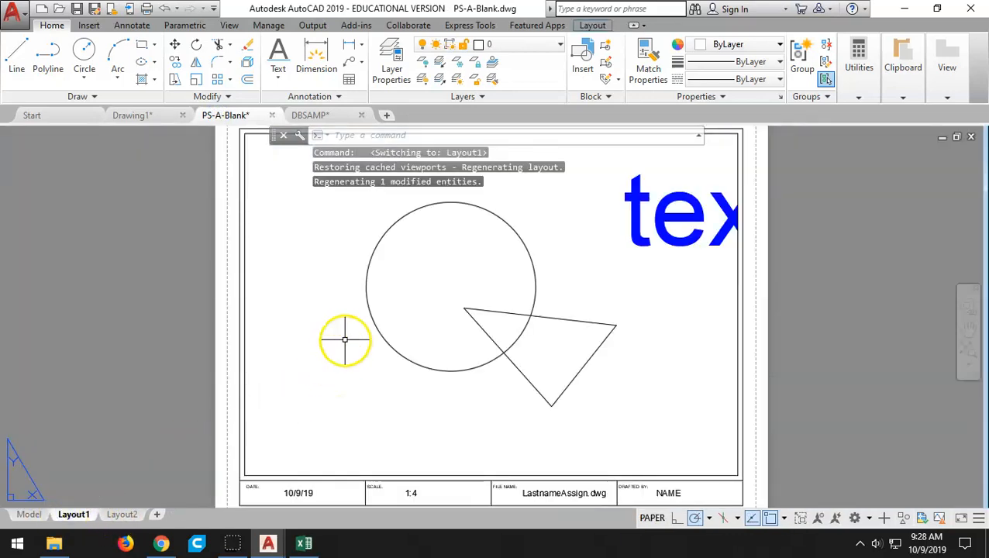
{"action": "double_click", "coordinate": [307, 320]}
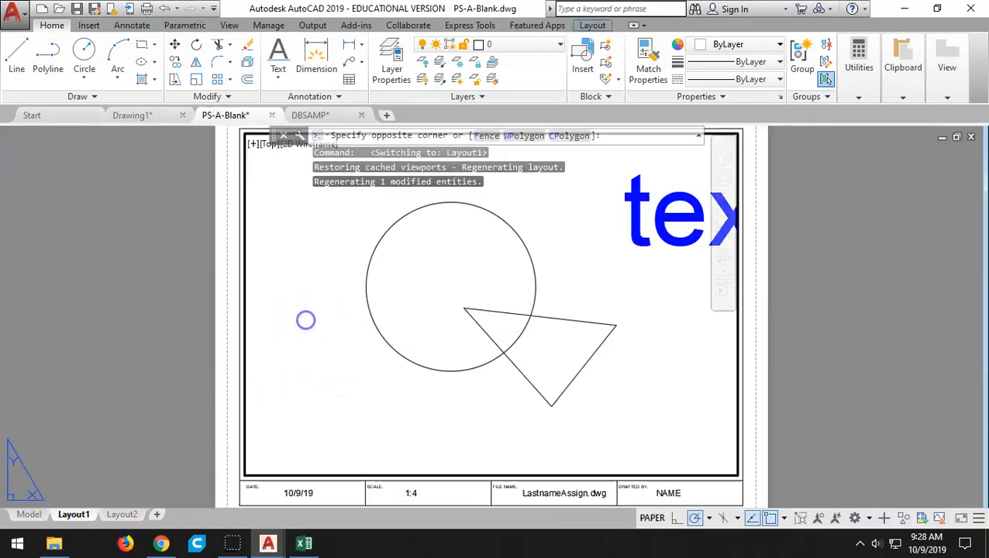
{"action": "double_click", "coordinate": [217, 346]}
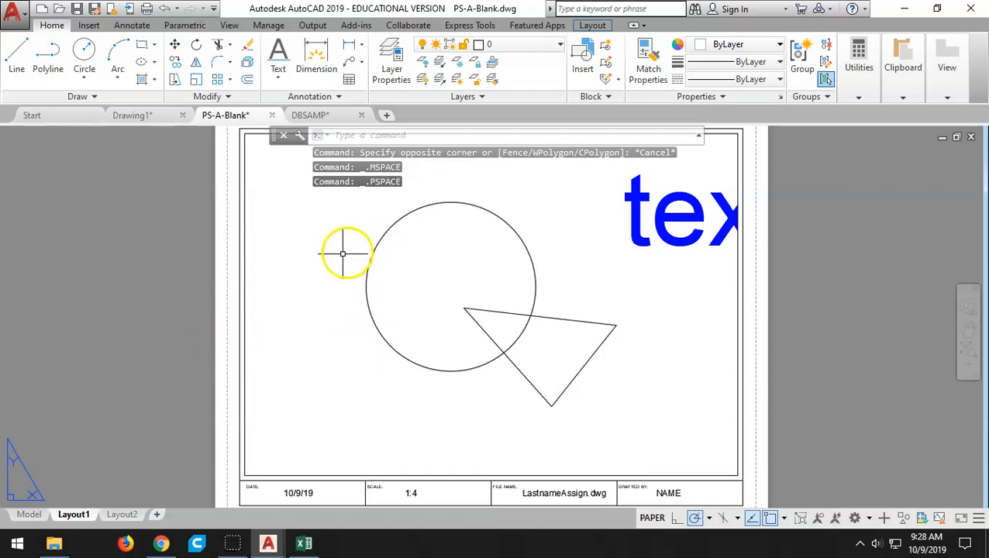